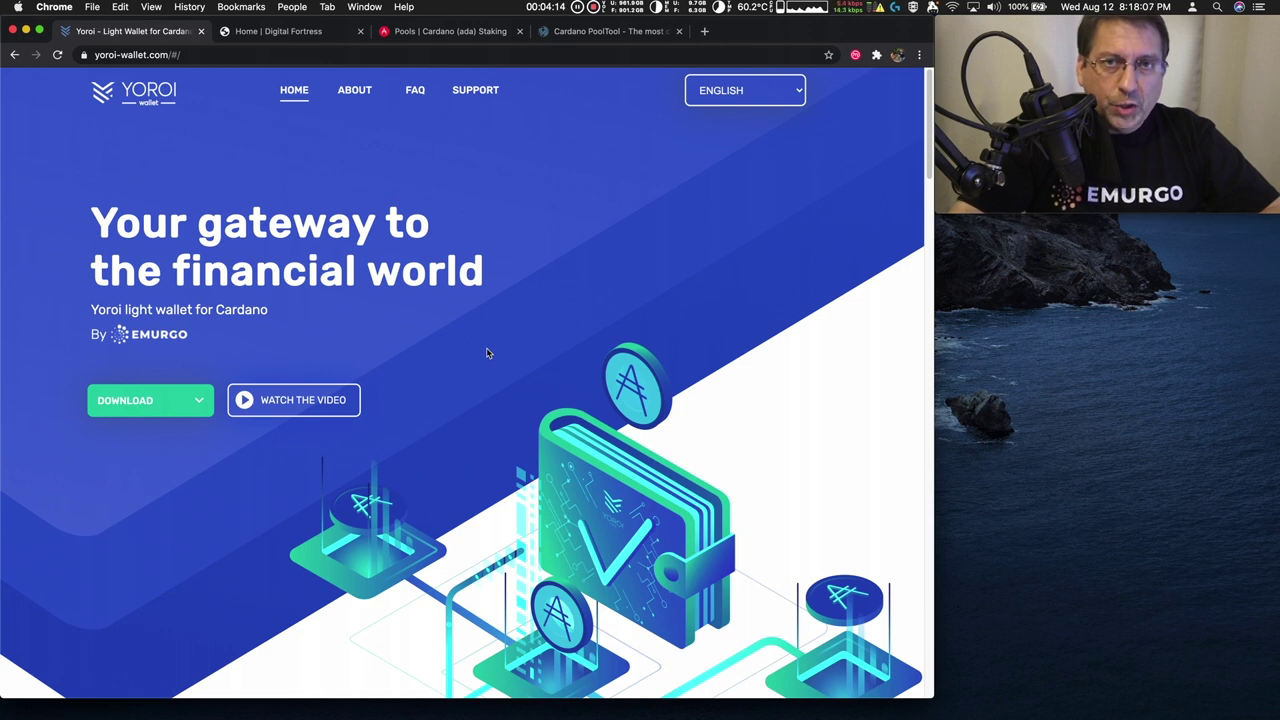
- On yoroi-wallet.com, show the Yoroi download options for Chrome, Firefox, Android and iOS
left_click(184, 57)
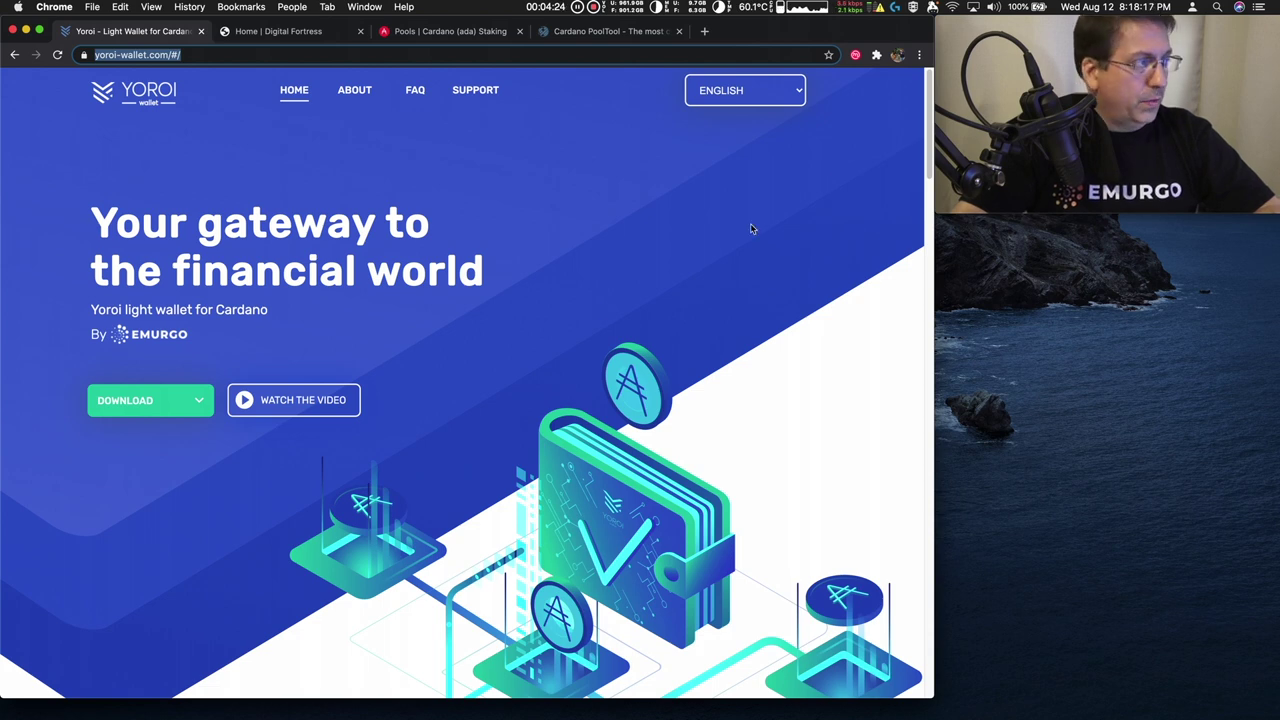
left_click(194, 403)
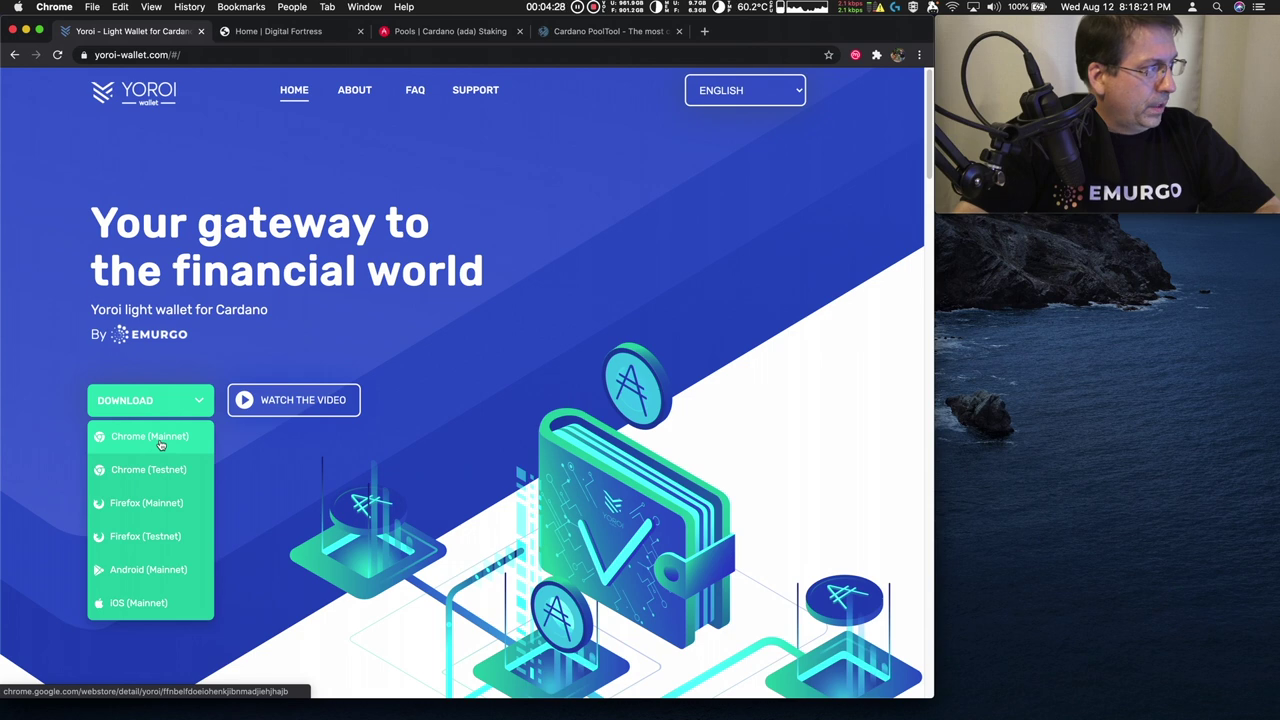
- Install the Chrome Mainnet Yoroi extension from the Chrome Web Store
left_click(160, 440)
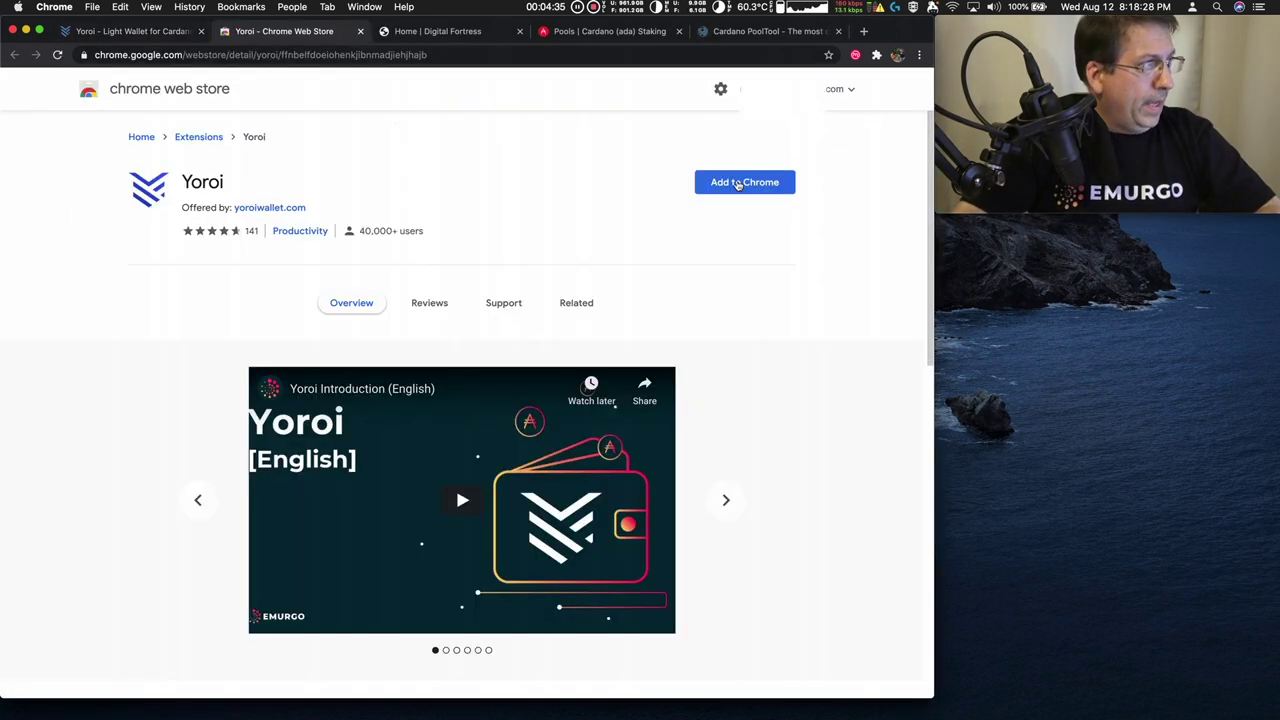
left_click(737, 182)
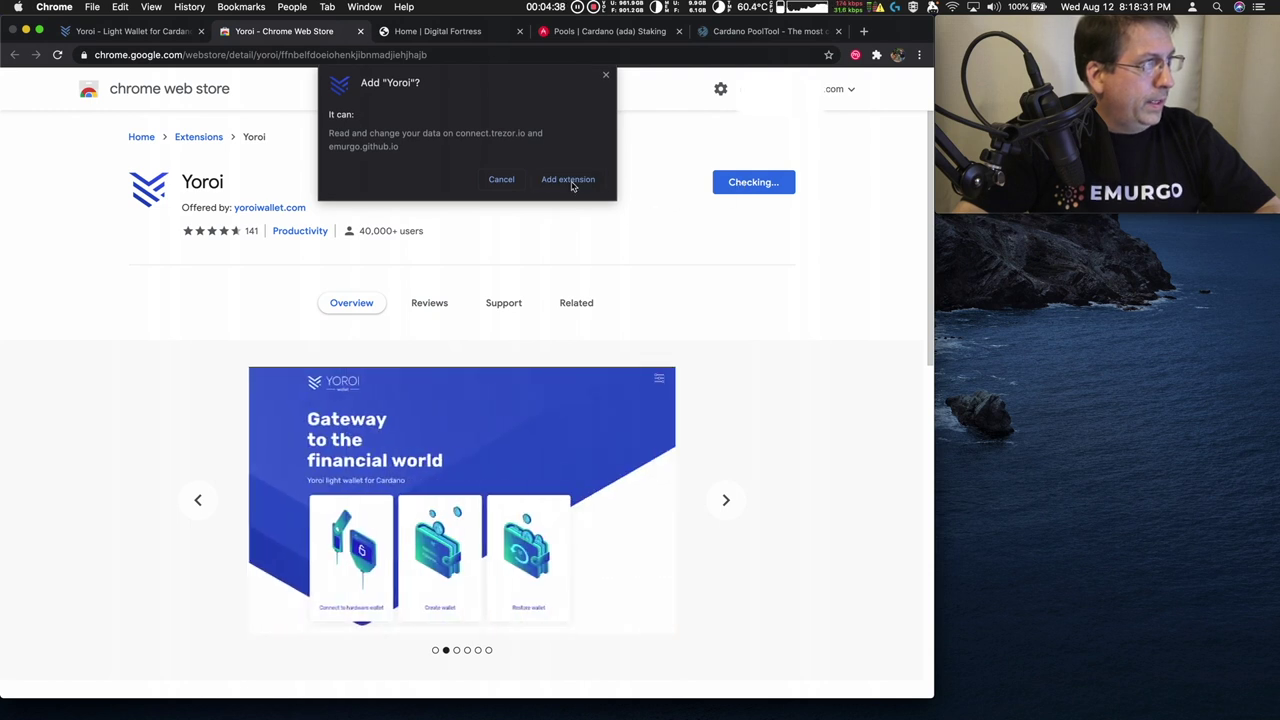
left_click(570, 179)
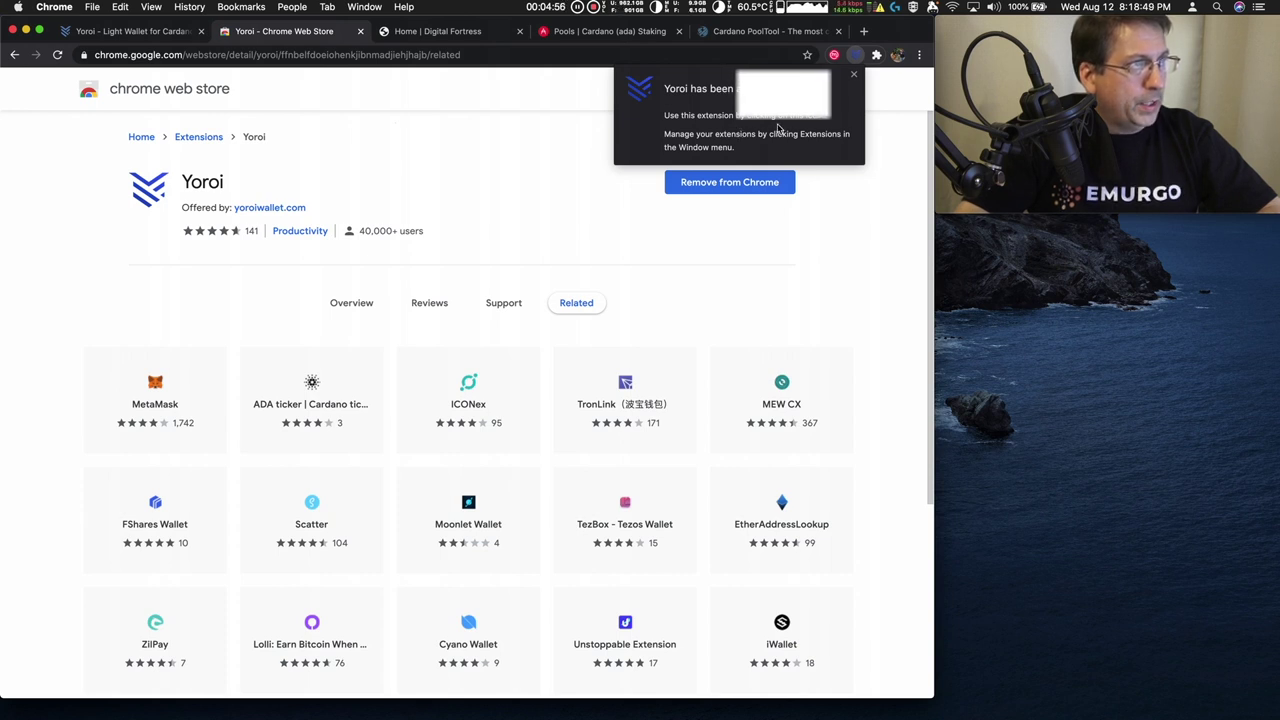
- Pin Yoroi to the Chrome toolbar and launch the wallet in a new tab
left_click(854, 74)
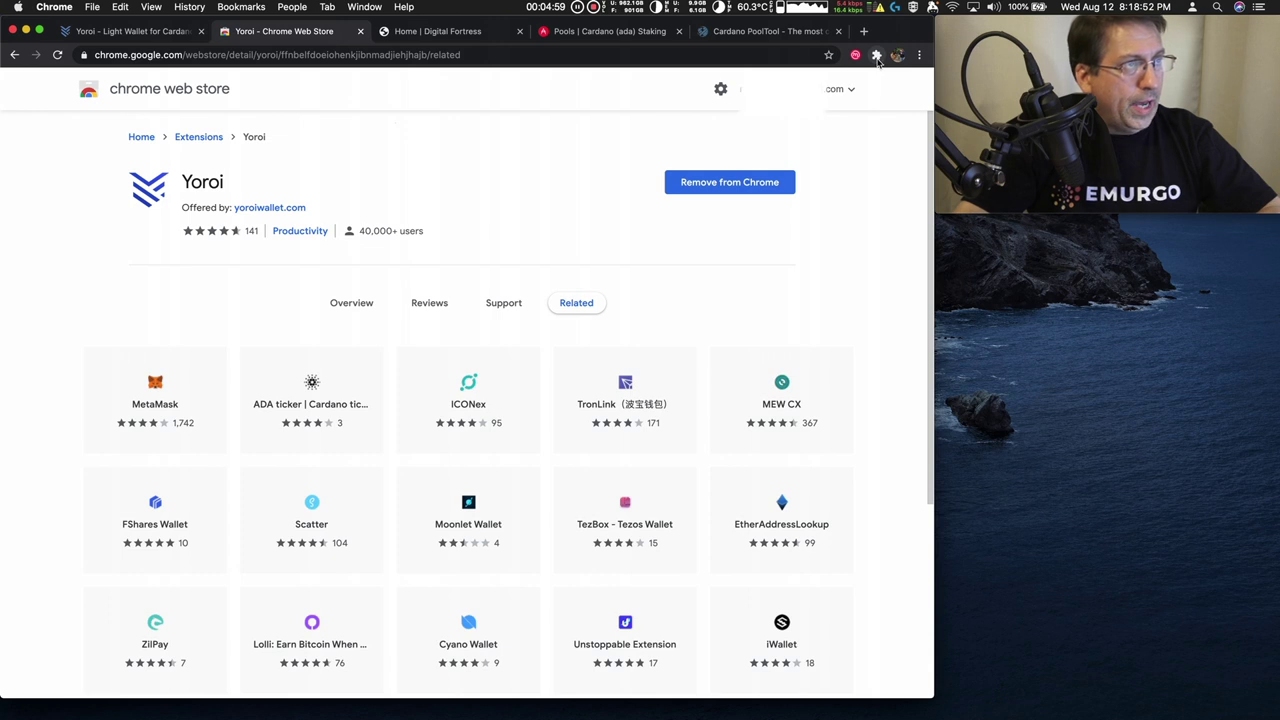
left_click(877, 56)
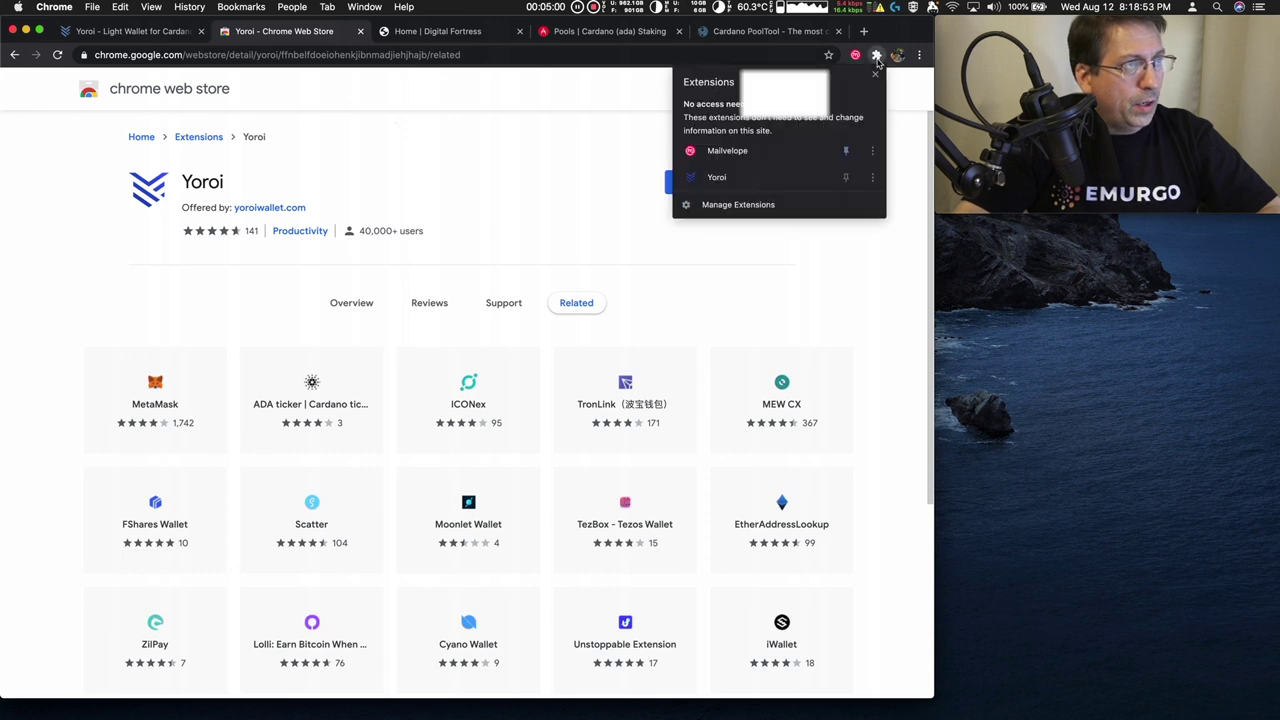
left_click(844, 180)
left_click(815, 272)
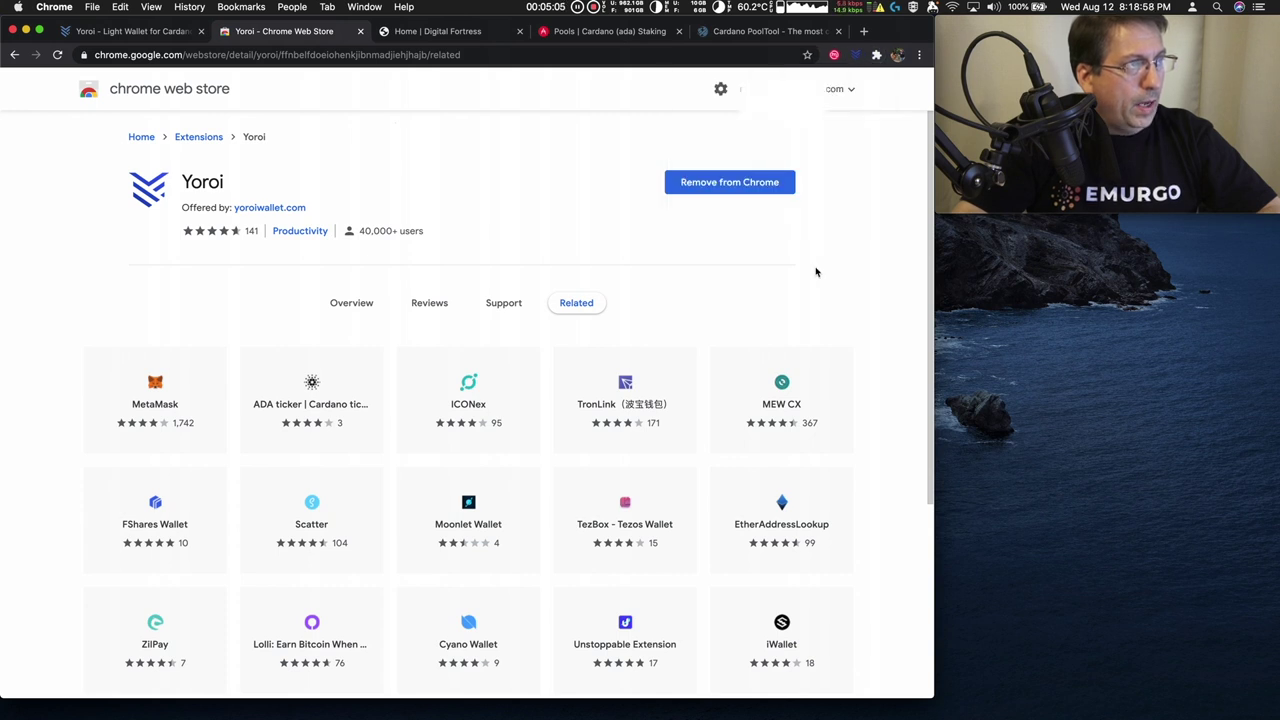
left_click(854, 56)
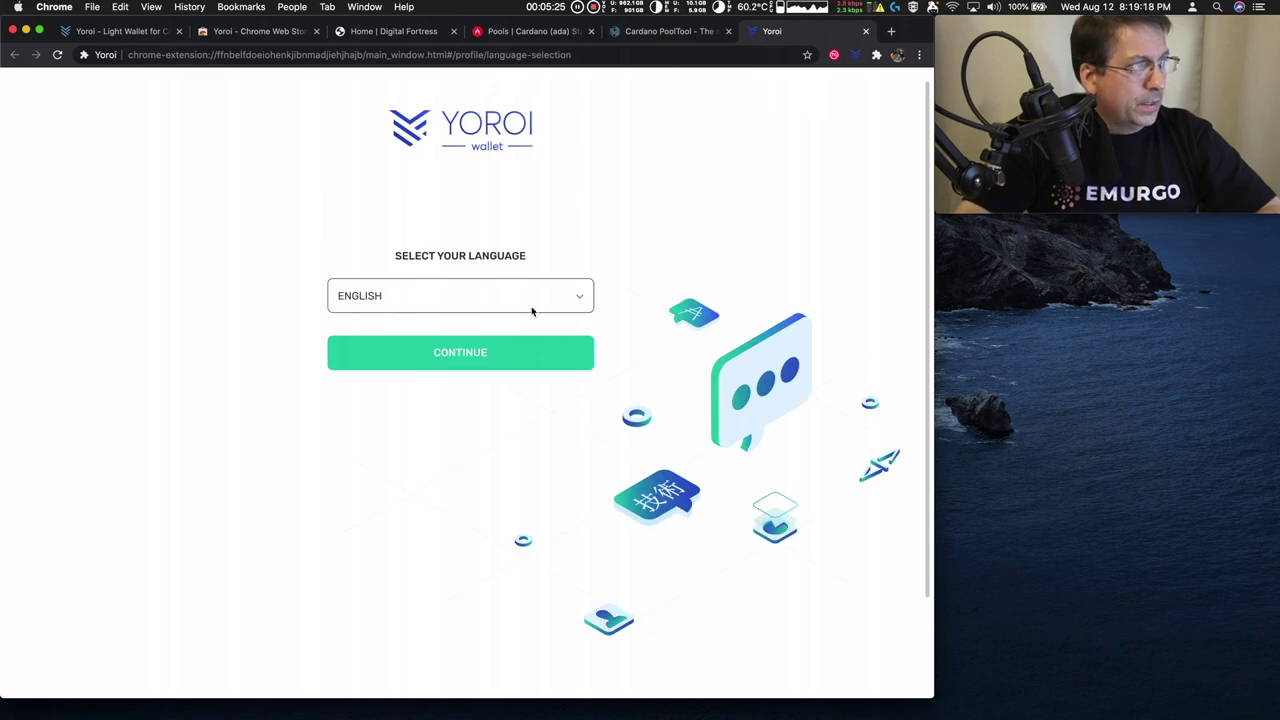
- Keep English, accept the terms of use, choose the Simple interface, and skip Cardano payment URLs
left_click(498, 361)
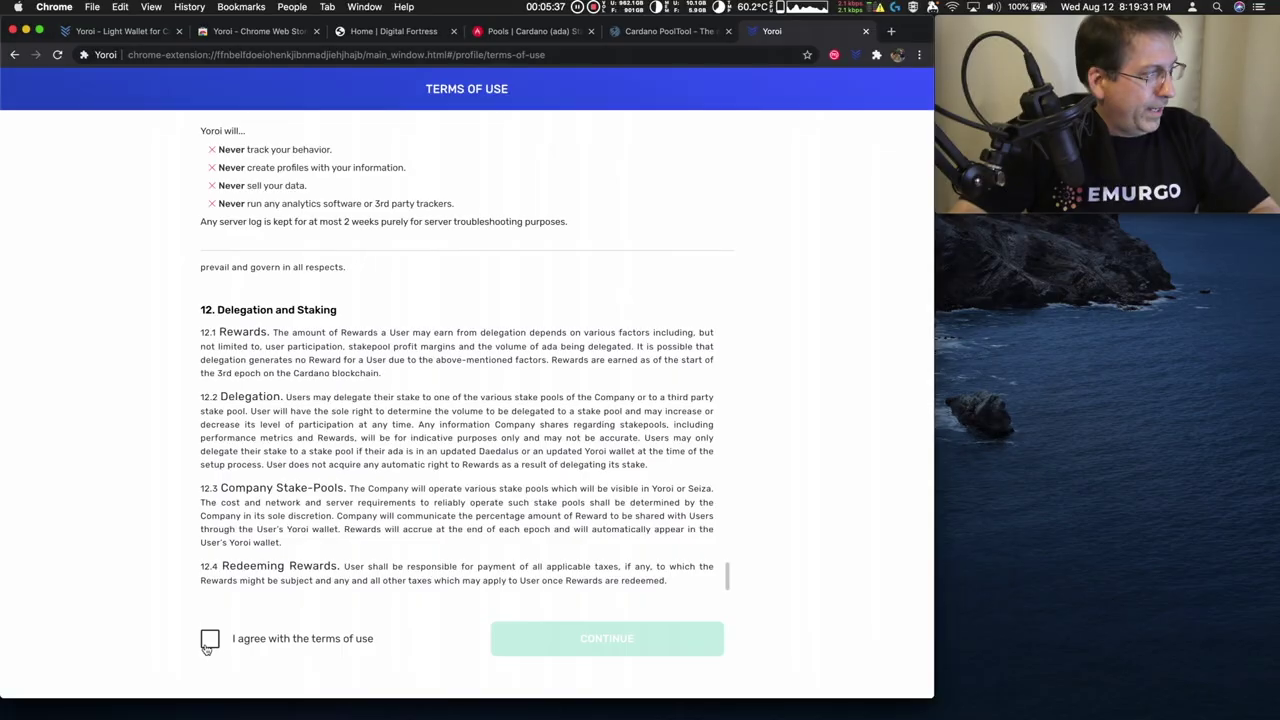
left_click(209, 641)
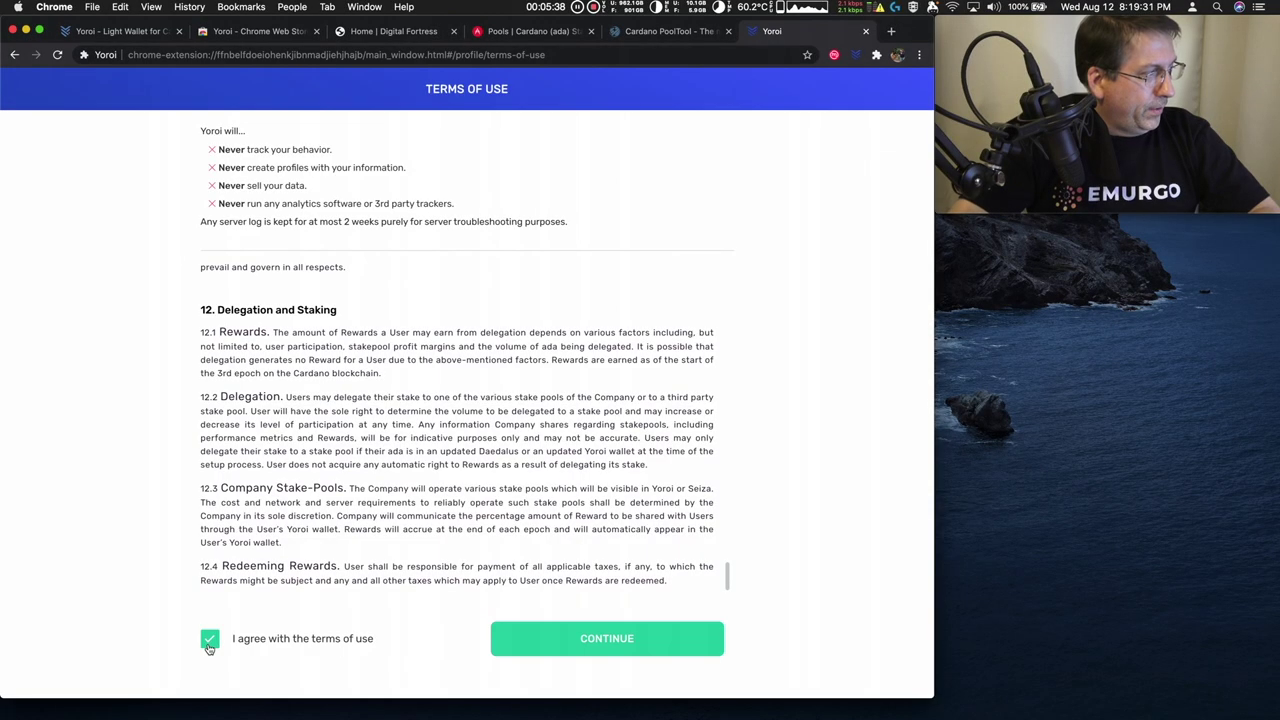
left_click(617, 654)
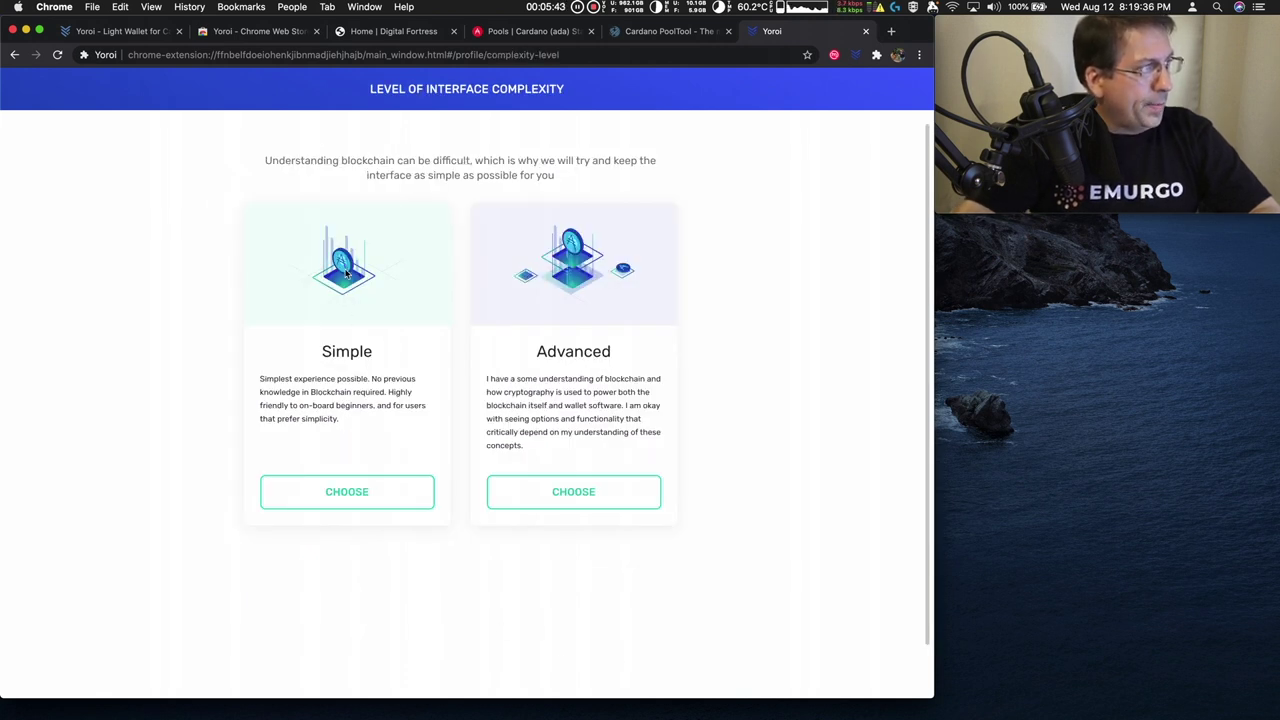
left_click(362, 493)
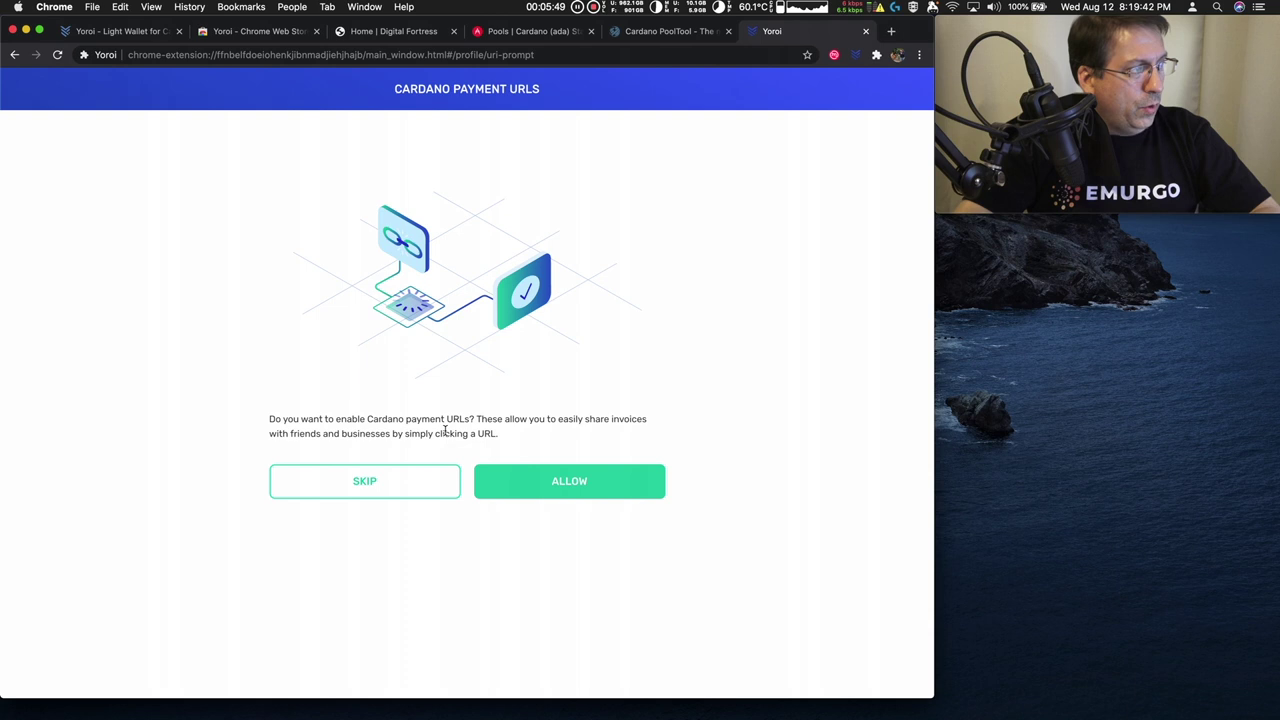
left_click(401, 481)
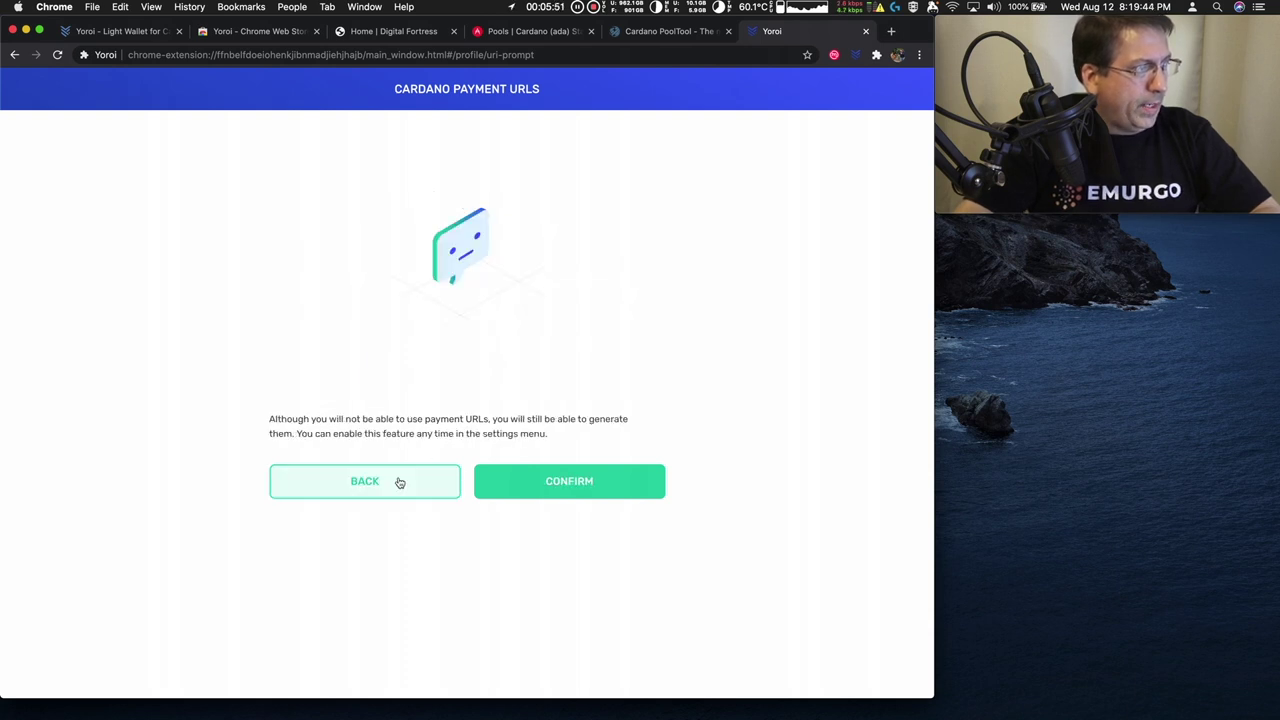
left_click(569, 481)
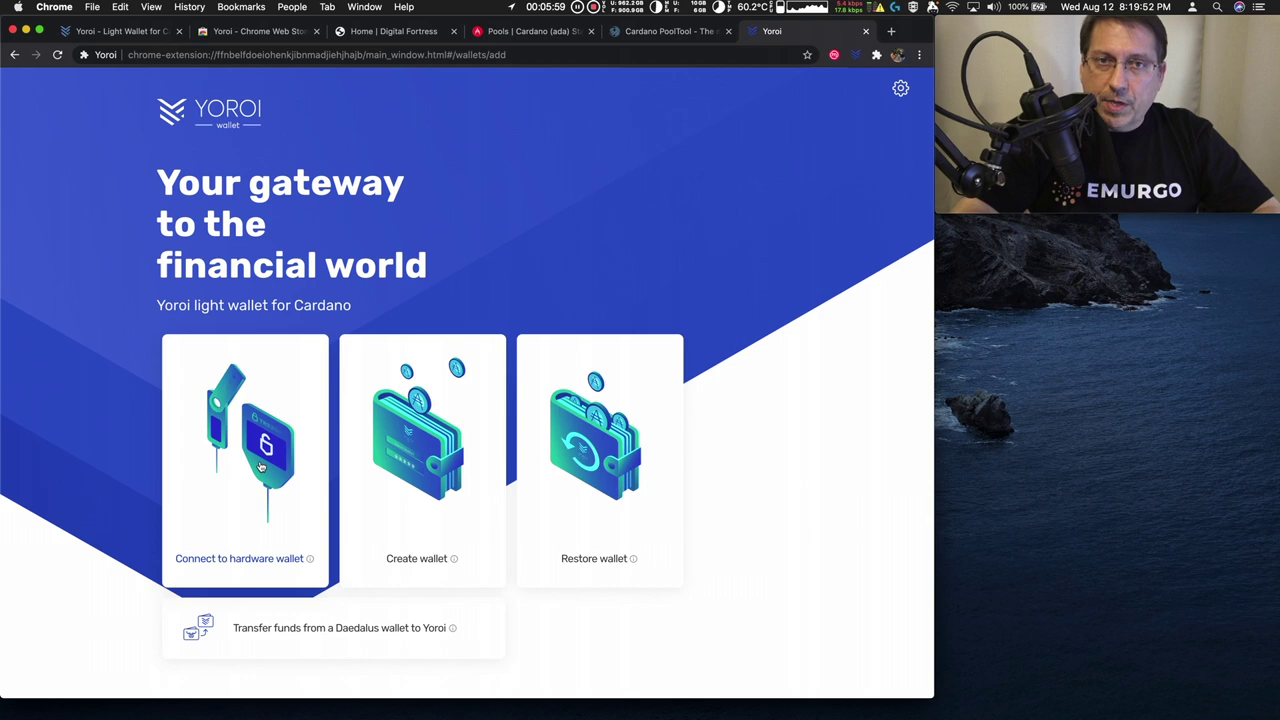
- Choose a Cardano Trezor Shelley-era hardware wallet and pass the prerequisites to the Connect step
left_click(256, 476)
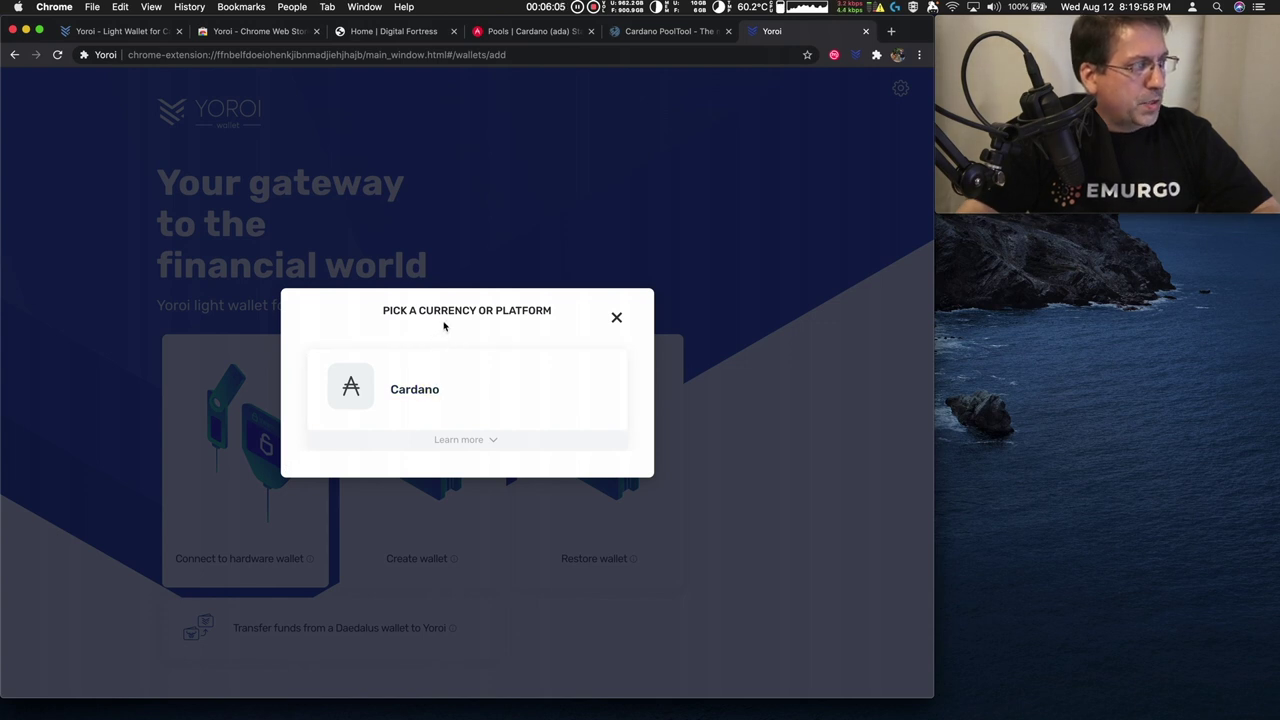
left_click(433, 391)
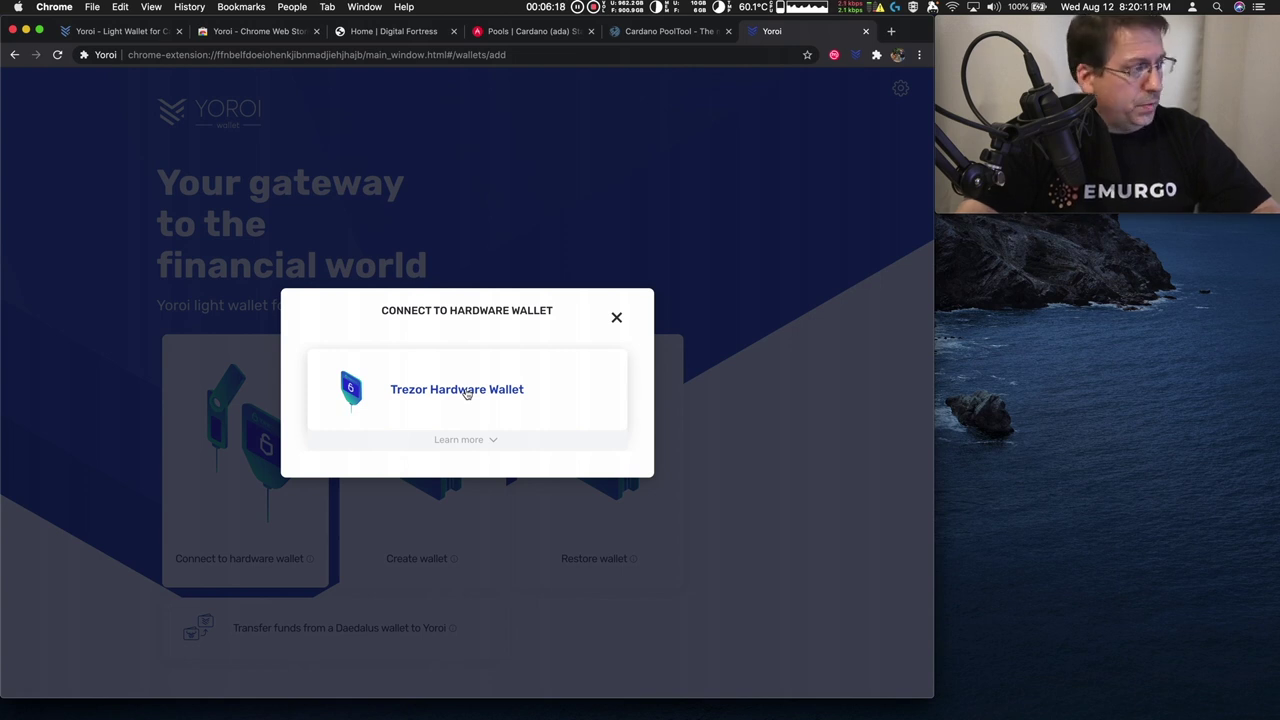
left_click(466, 393)
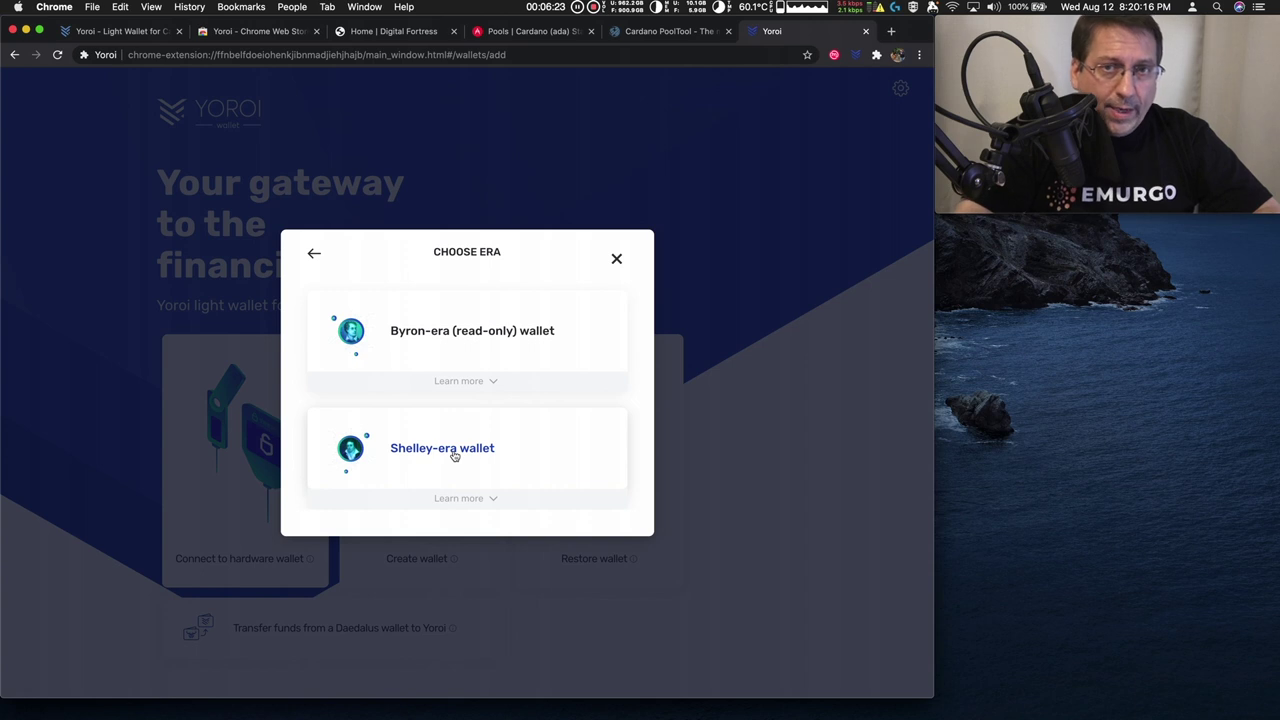
left_click(452, 452)
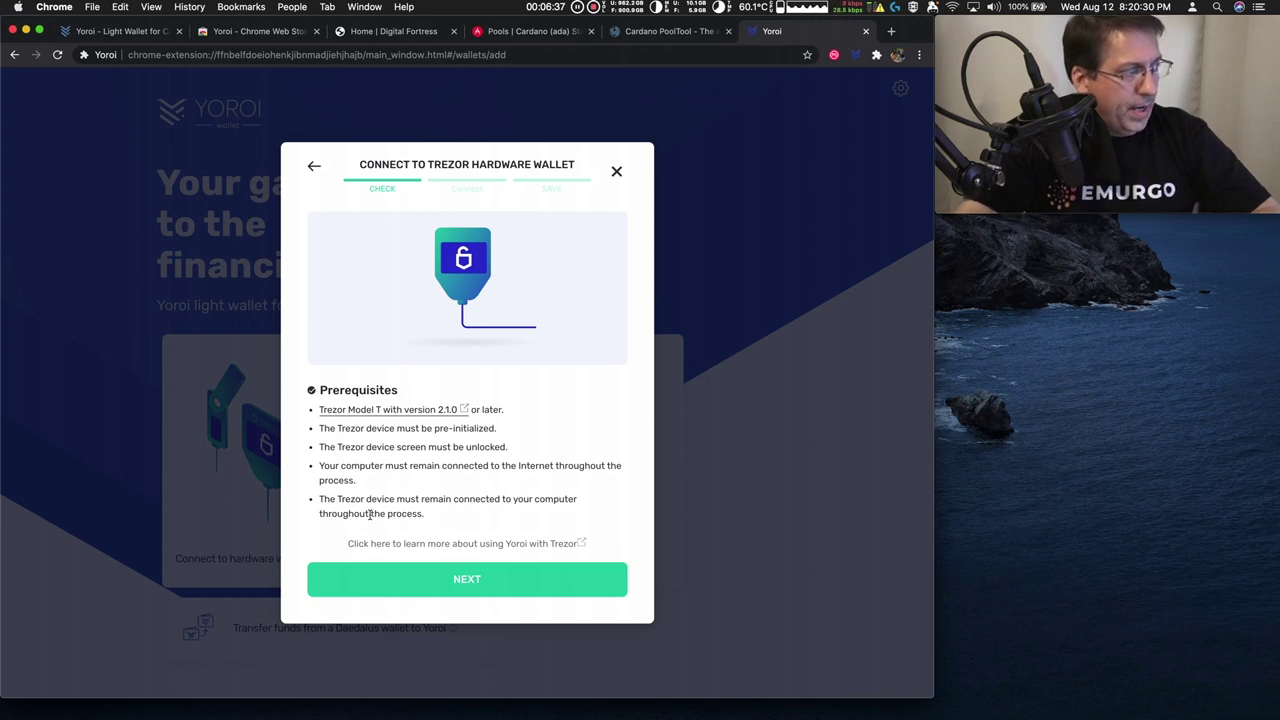
left_click(472, 578)
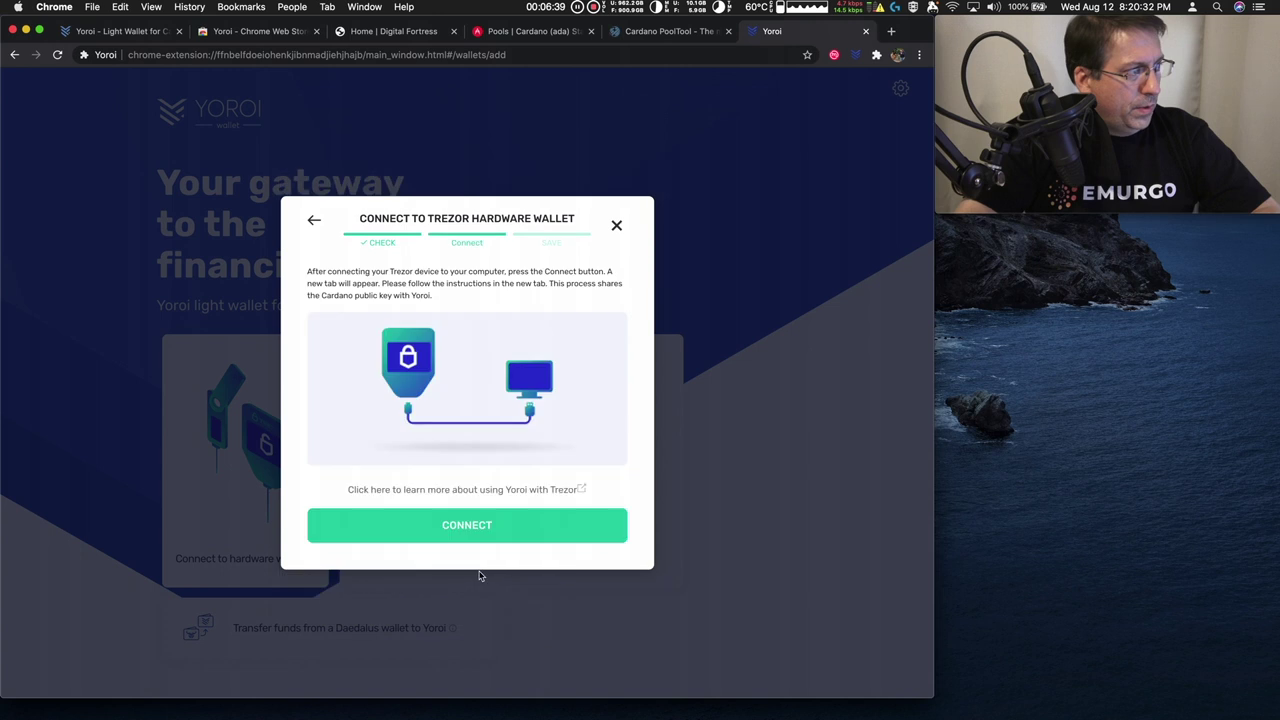
- Connect the Trezor and export its Cardano public key for account #1 to Yoroi
left_click(458, 526)
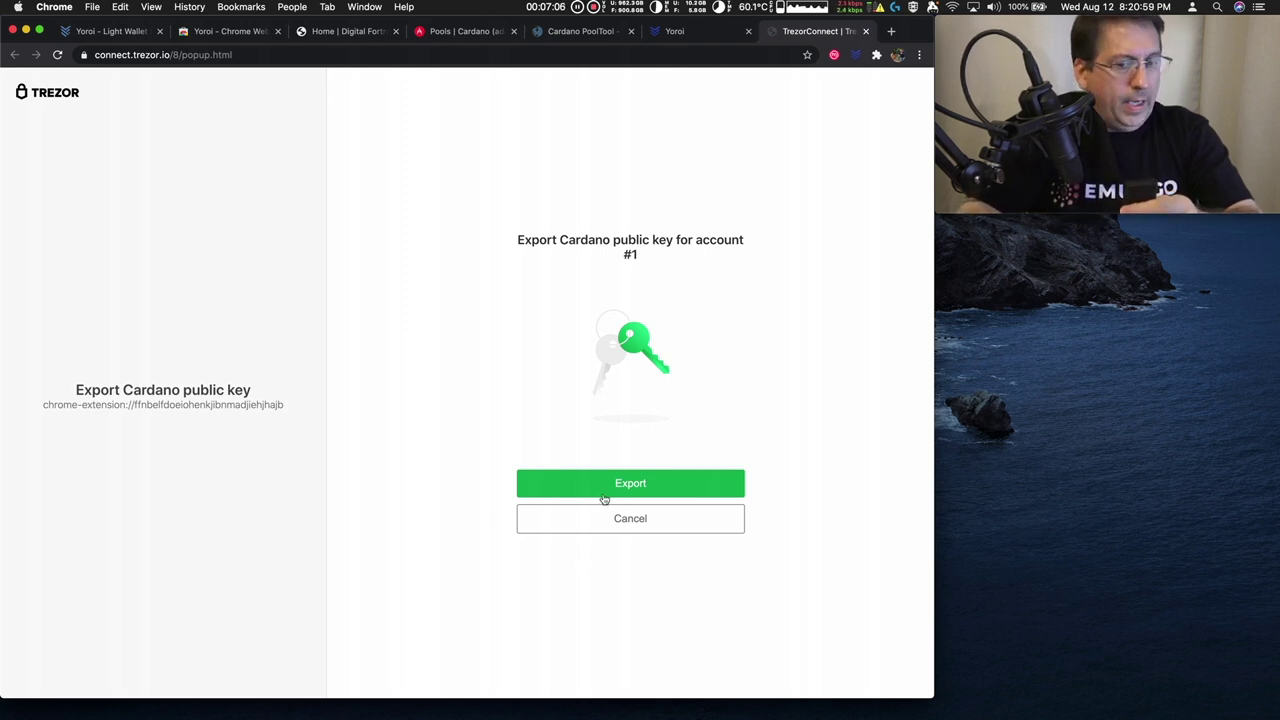
left_click(644, 484)
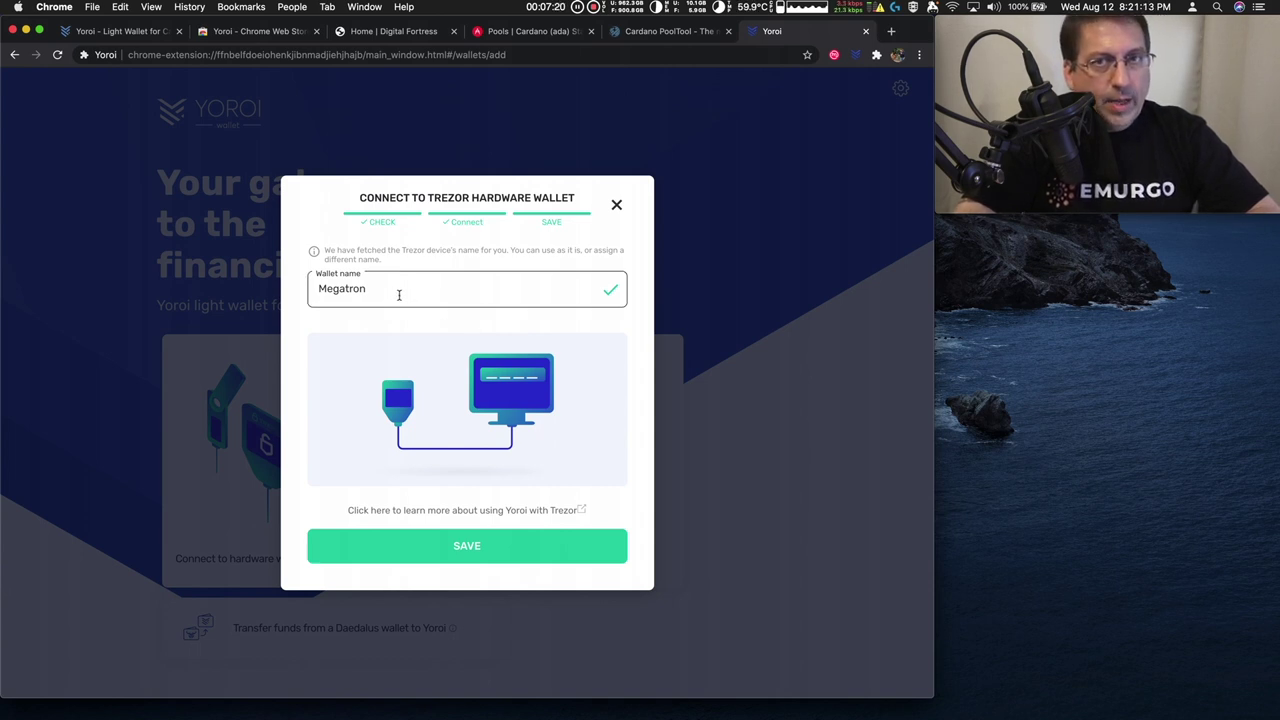
- Save the Megatron wallet, view its receiving address, and return to its transaction history
left_click(474, 548)
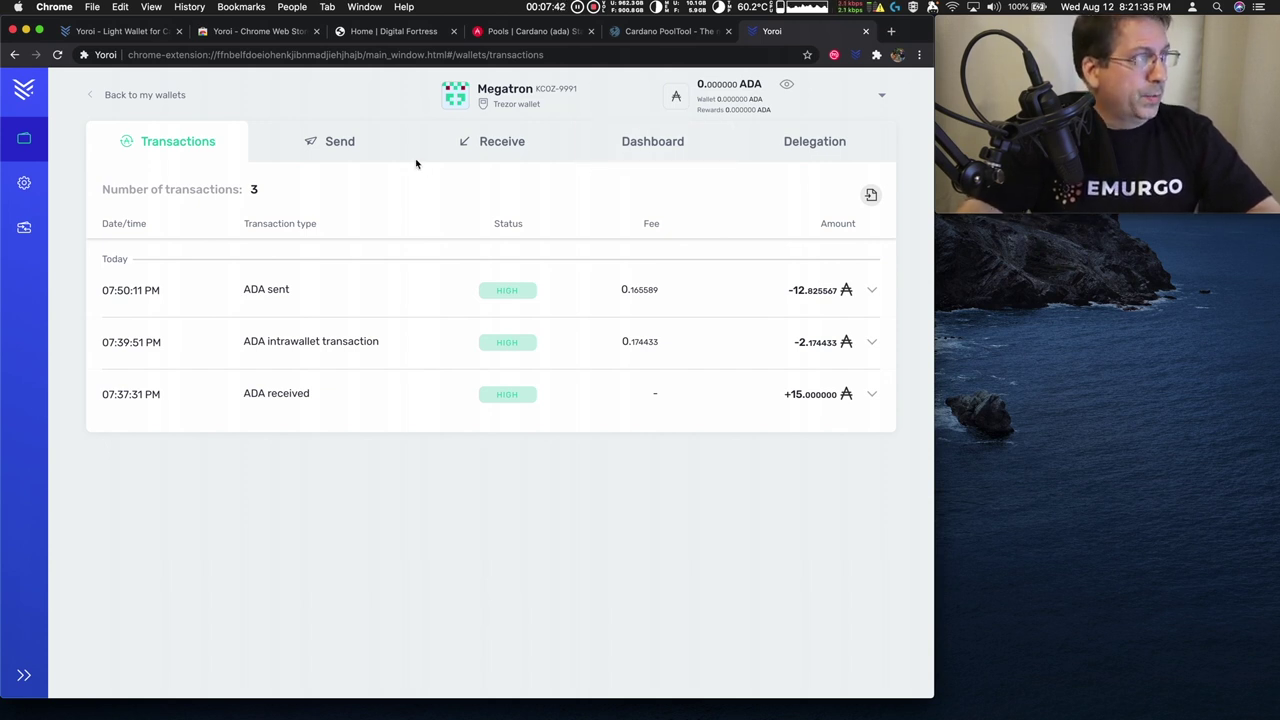
left_click(491, 145)
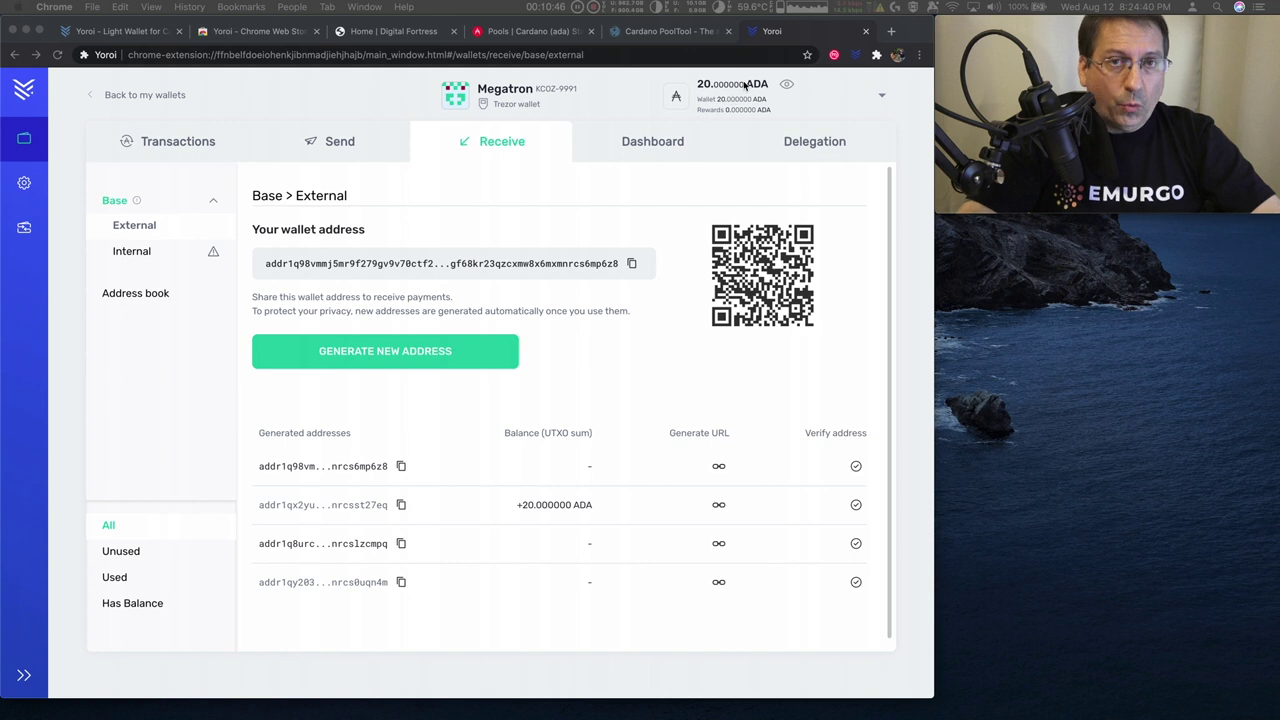
left_click(197, 143)
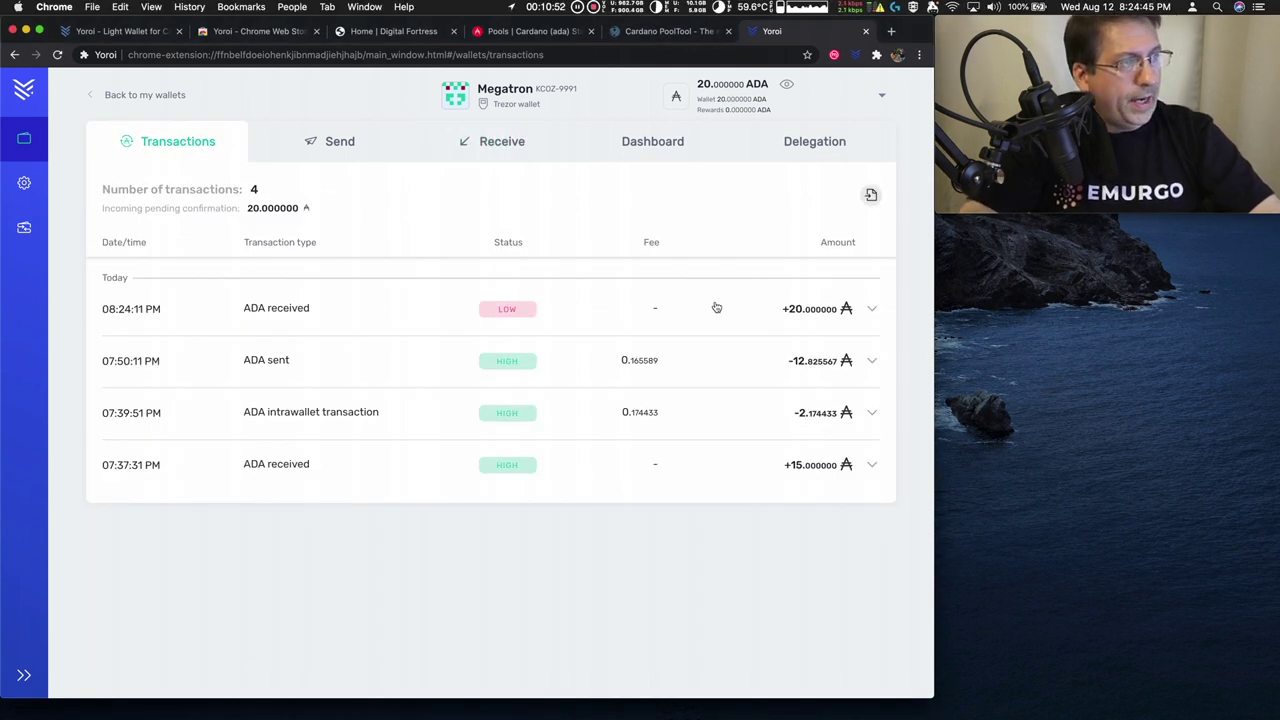
- Open Megatron's Delegation page with the Stake pool id field ready, then switch to ADApools.org
left_click(820, 143)
left_click(288, 228)
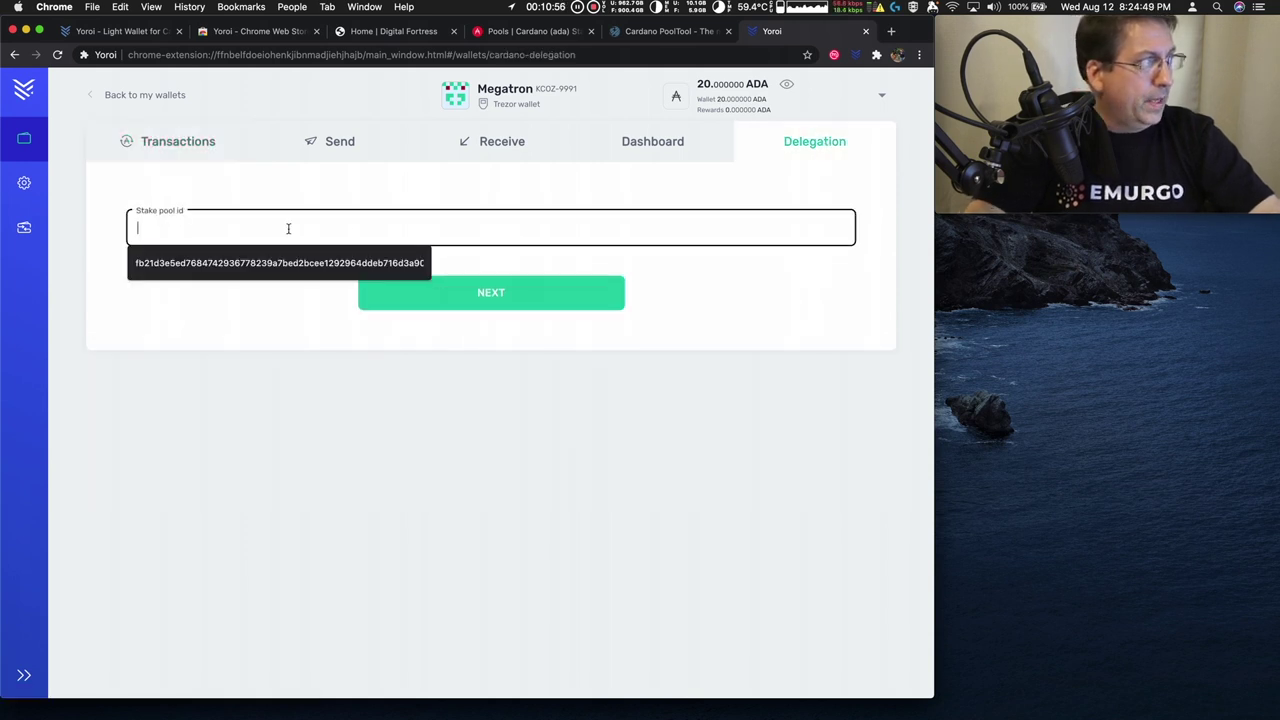
left_click(386, 383)
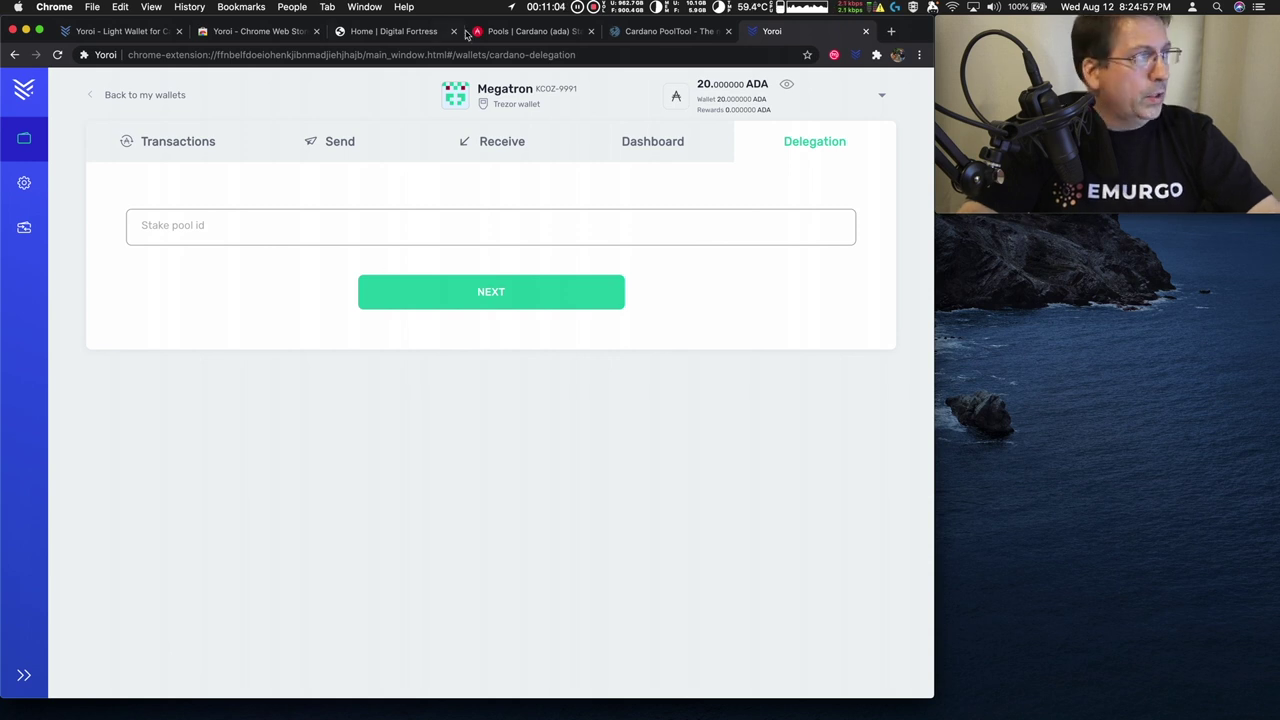
left_click(516, 36)
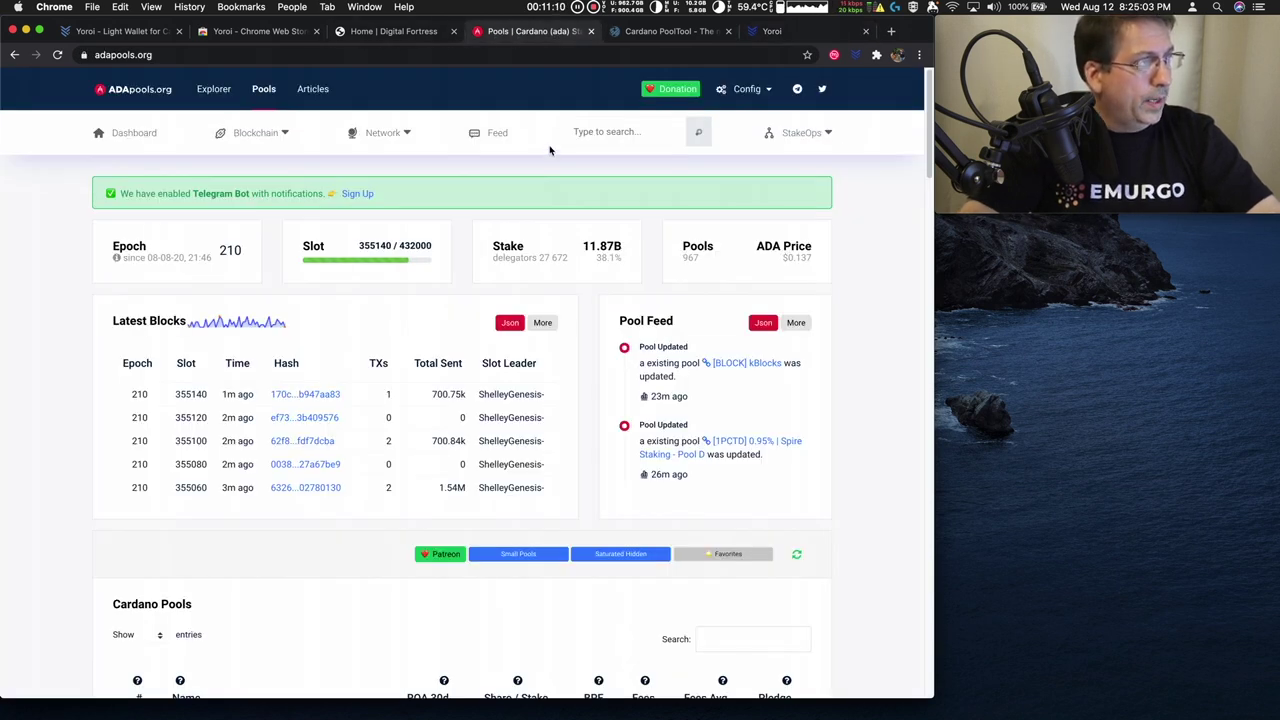
- Search ADApools.org for DIGI2 and copy the Digital Fortress pool ID
left_click(614, 133)
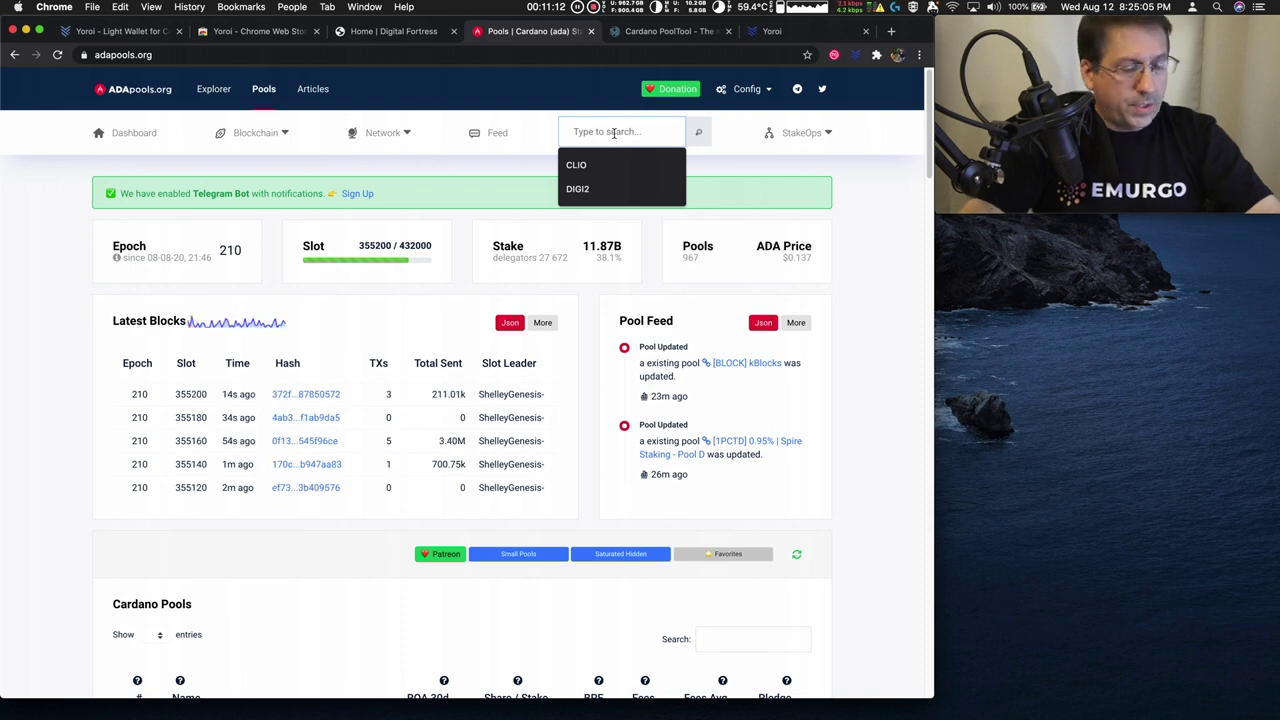
type("DI")
type("GI")
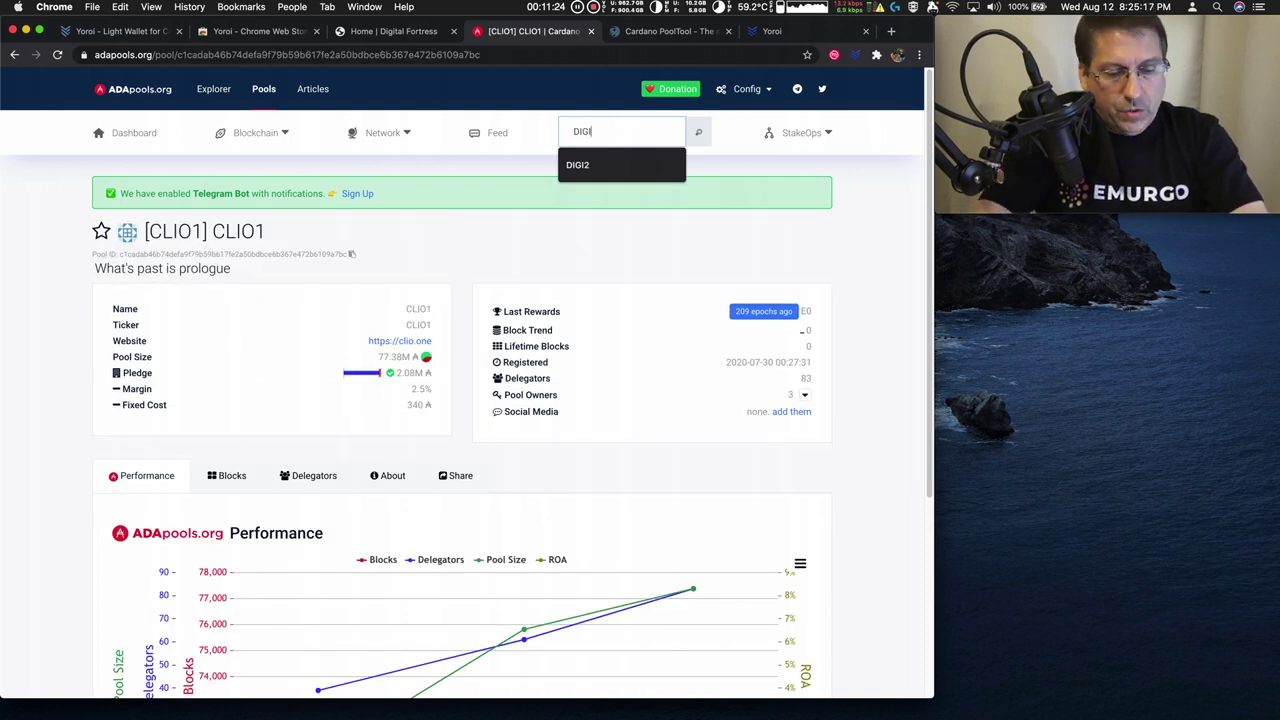
type("2")
key("Return")
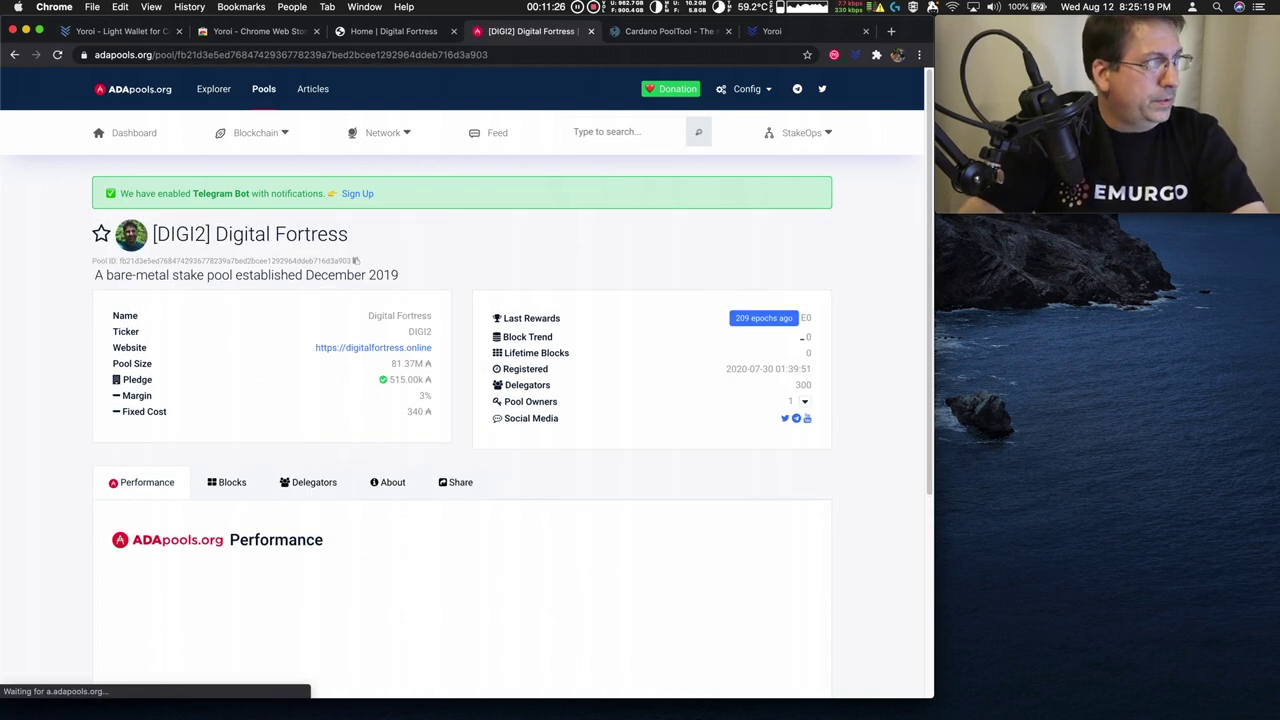
left_click(357, 262)
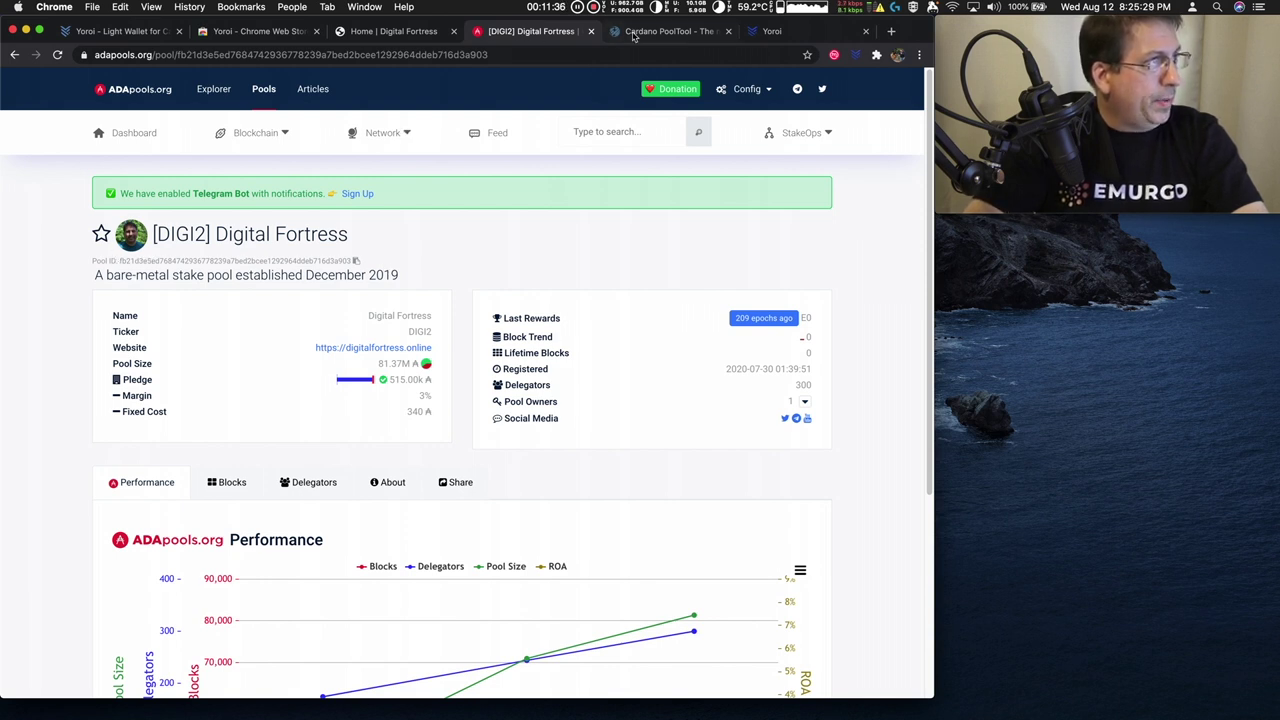
- Paste the Digital Fortress pool id into Yoroi and confirm delegating 19.827063 ADA
left_click(772, 31)
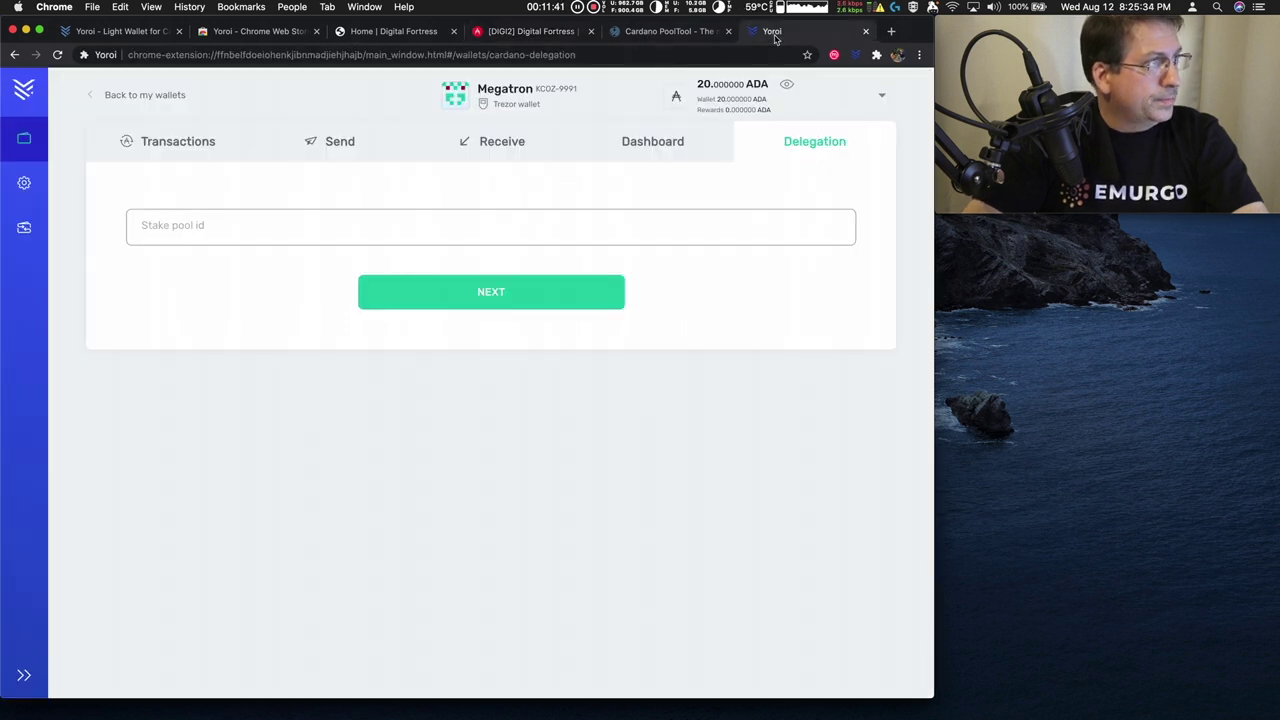
left_click(199, 224)
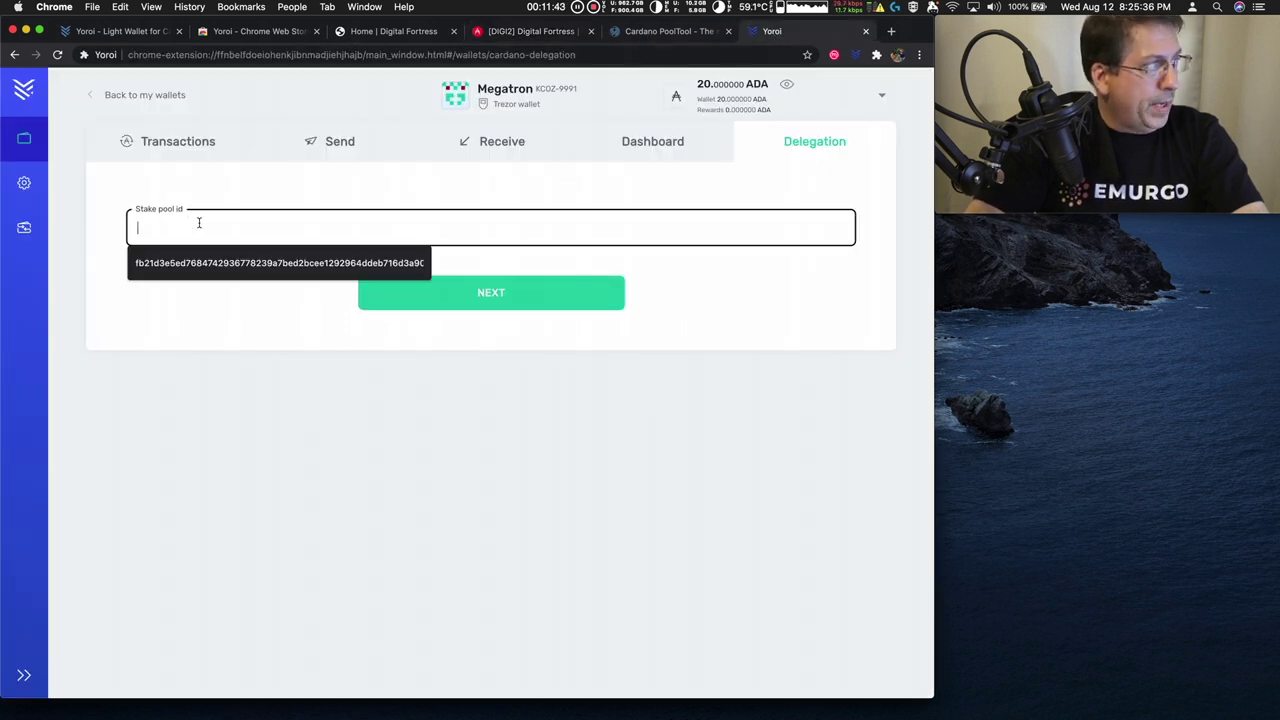
key("super+v")
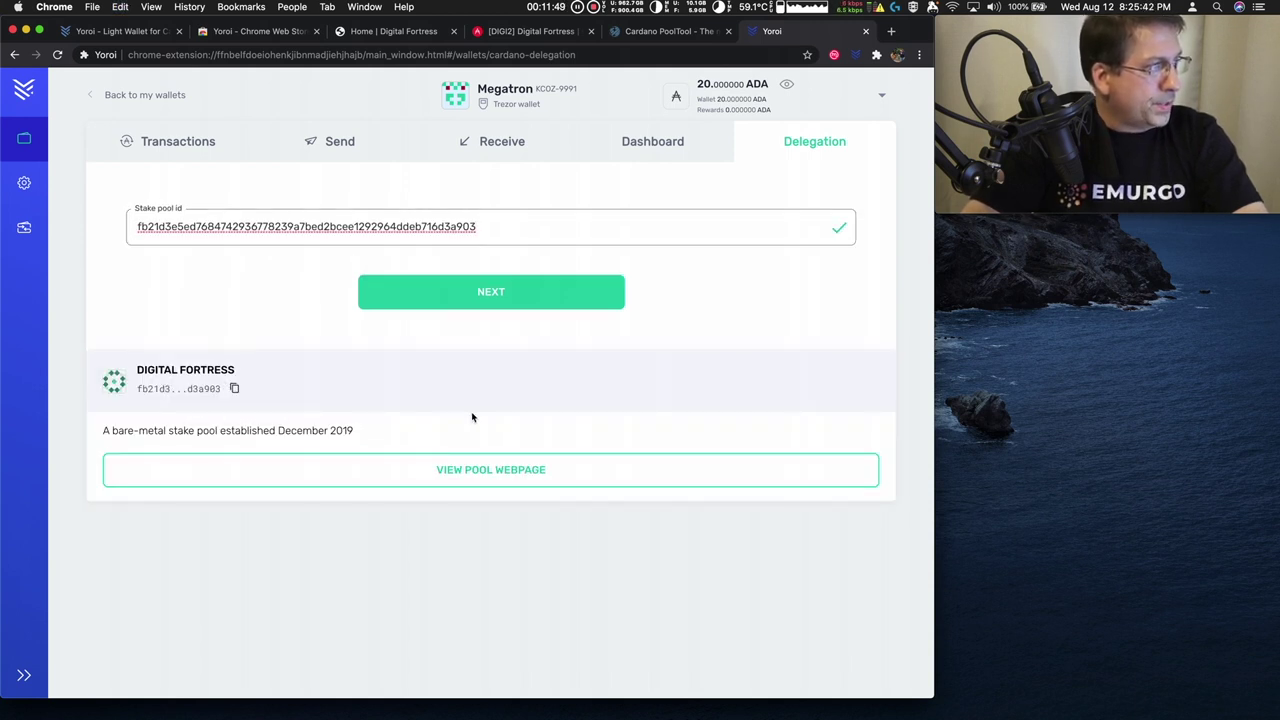
left_click(514, 300)
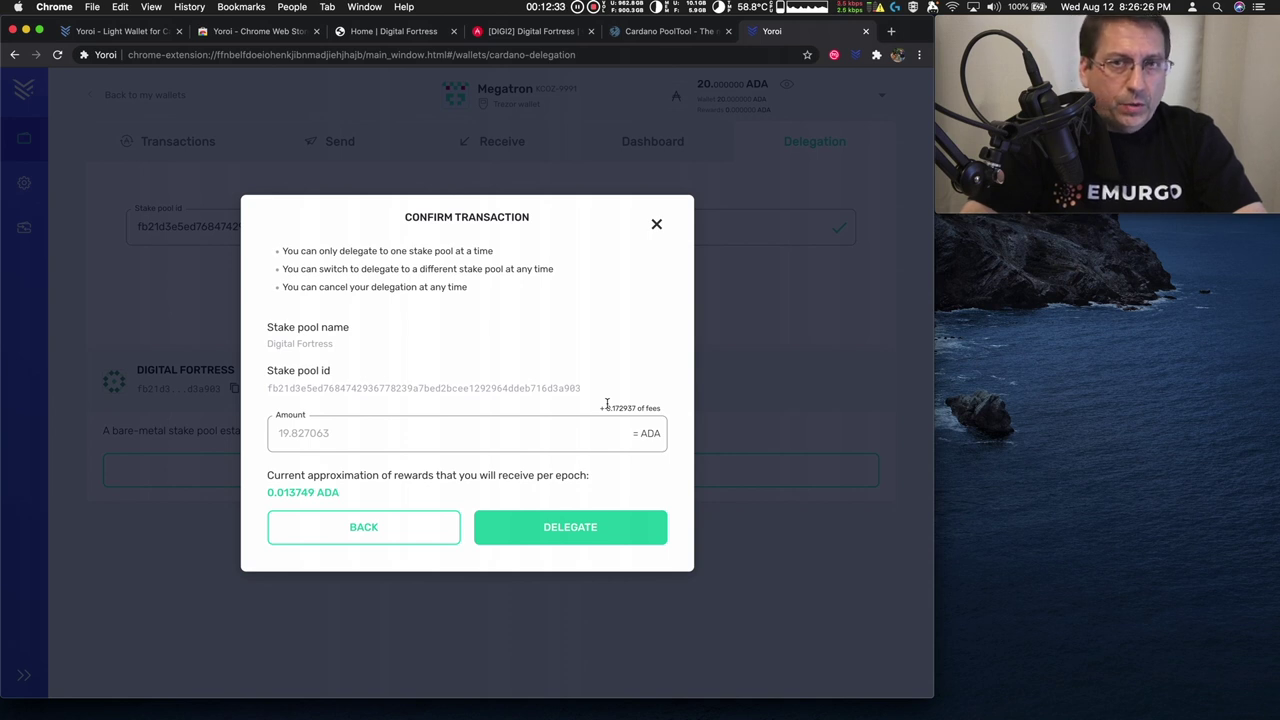
left_click(593, 535)
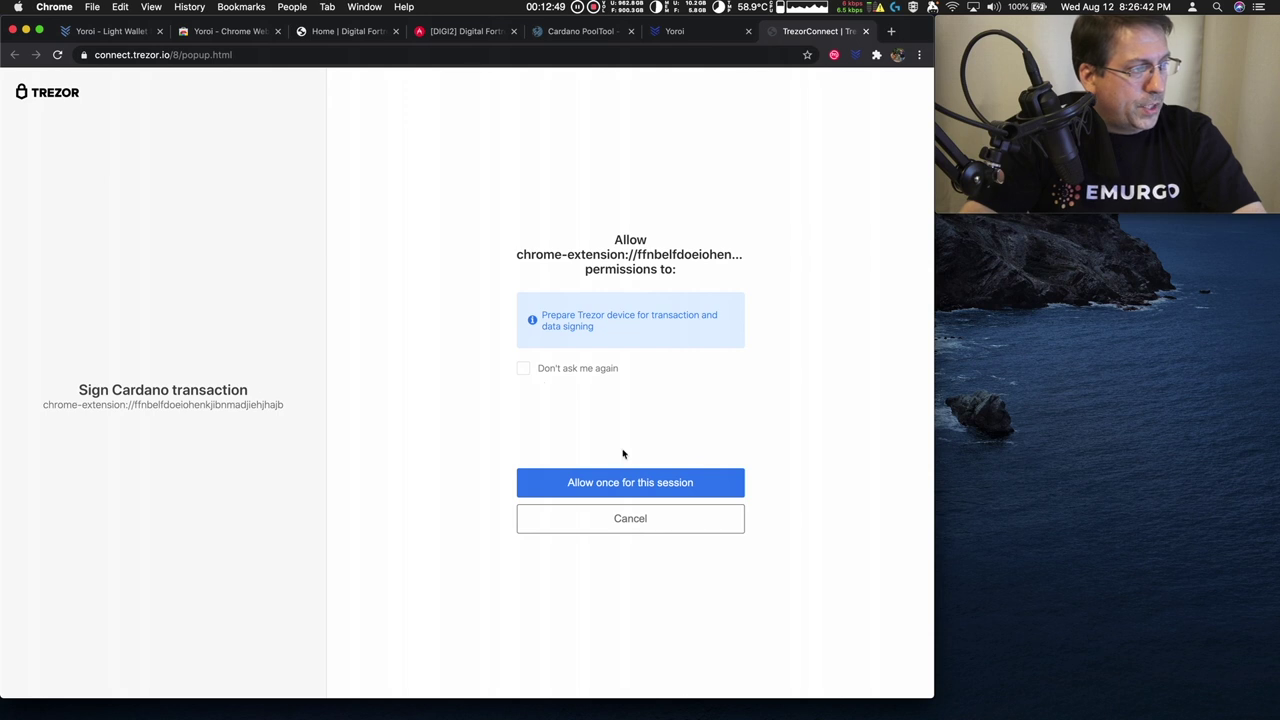
- Allow Trezor Connect to sign the delegation transaction for this session
left_click(634, 484)
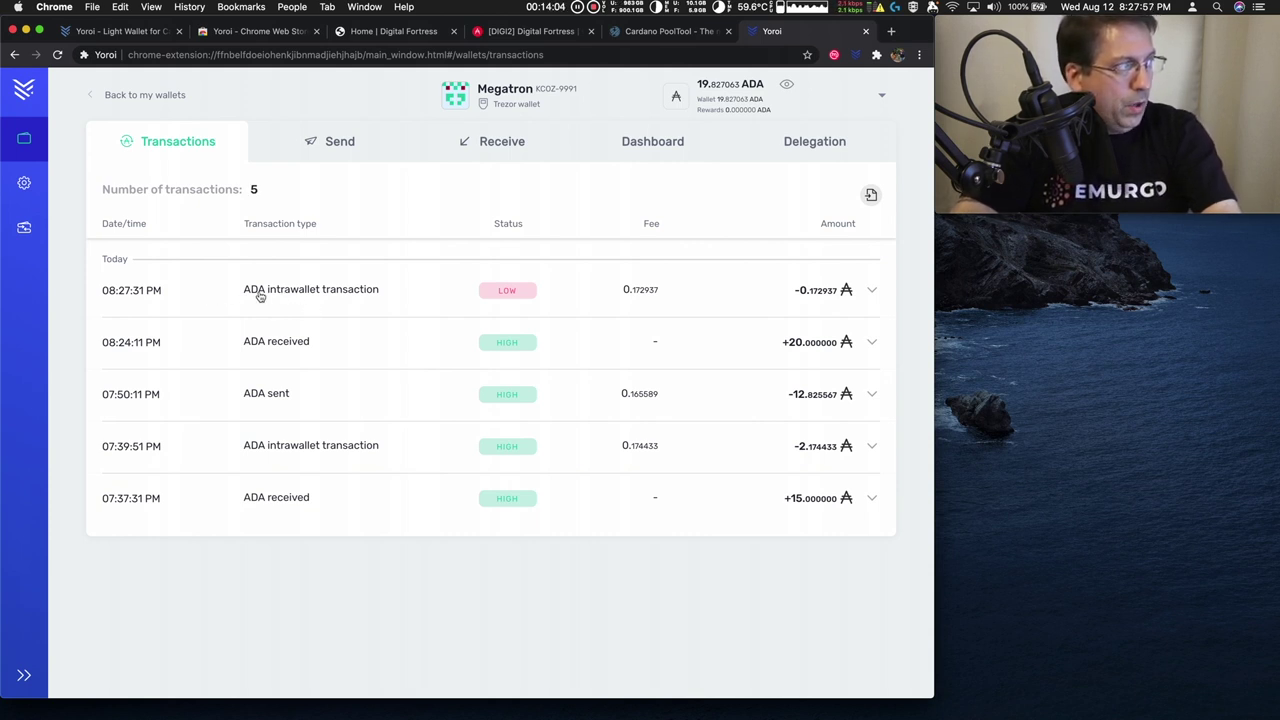
- Expand the newest ADA intrawallet transaction to reveal its stake delegation certificate
left_click(355, 293)
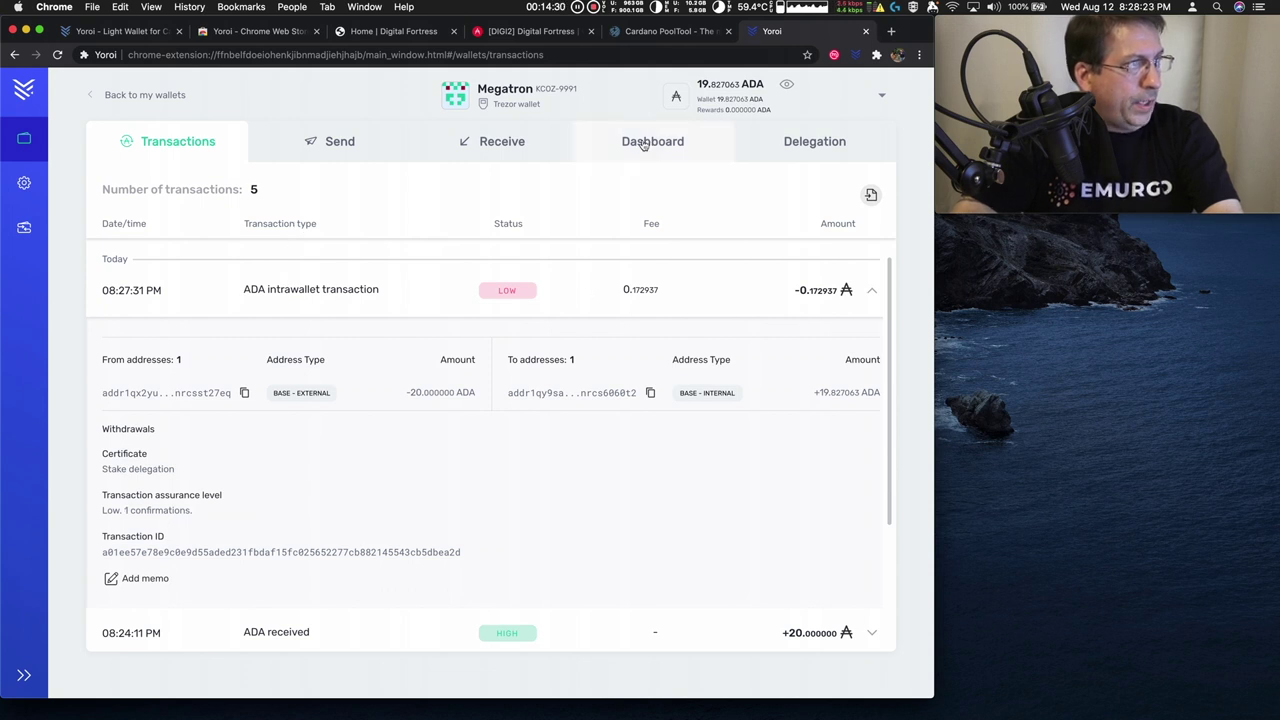
left_click(645, 143)
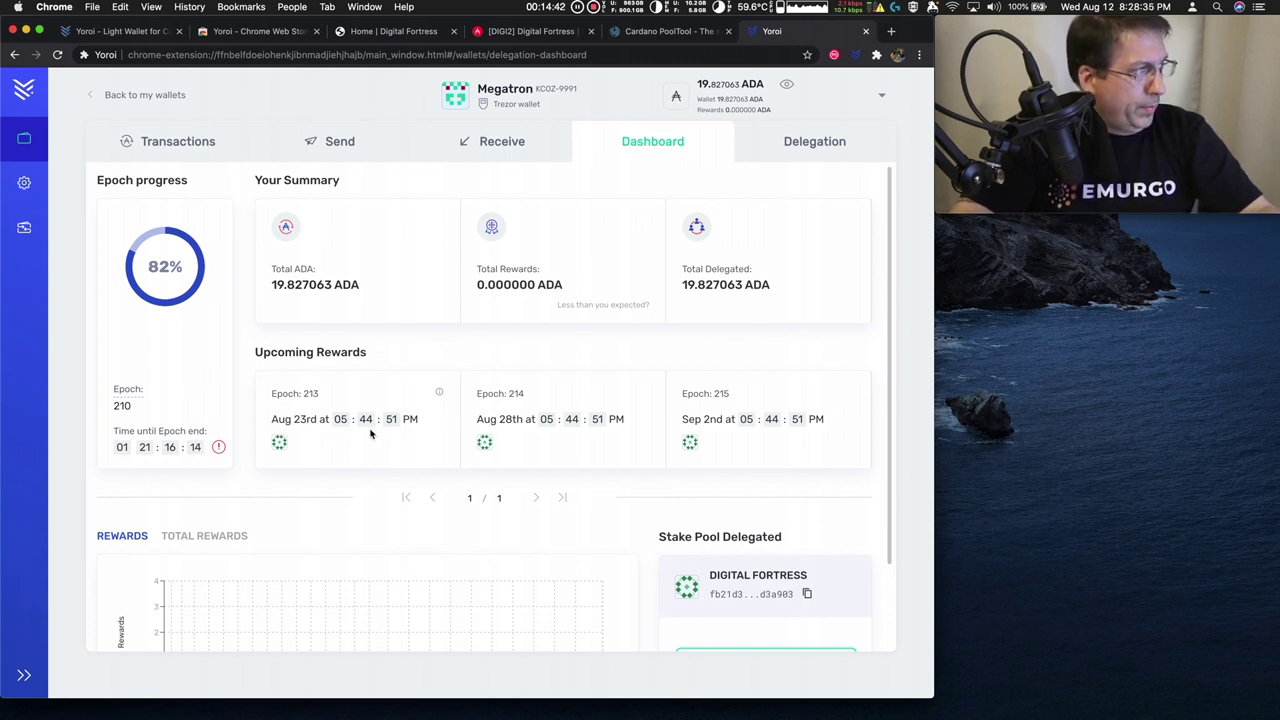
- Scroll the Dashboard down to the Stake Pool Delegated card showing Digital Fortress with 19.827063 ADA
mouse_move(220, 448)
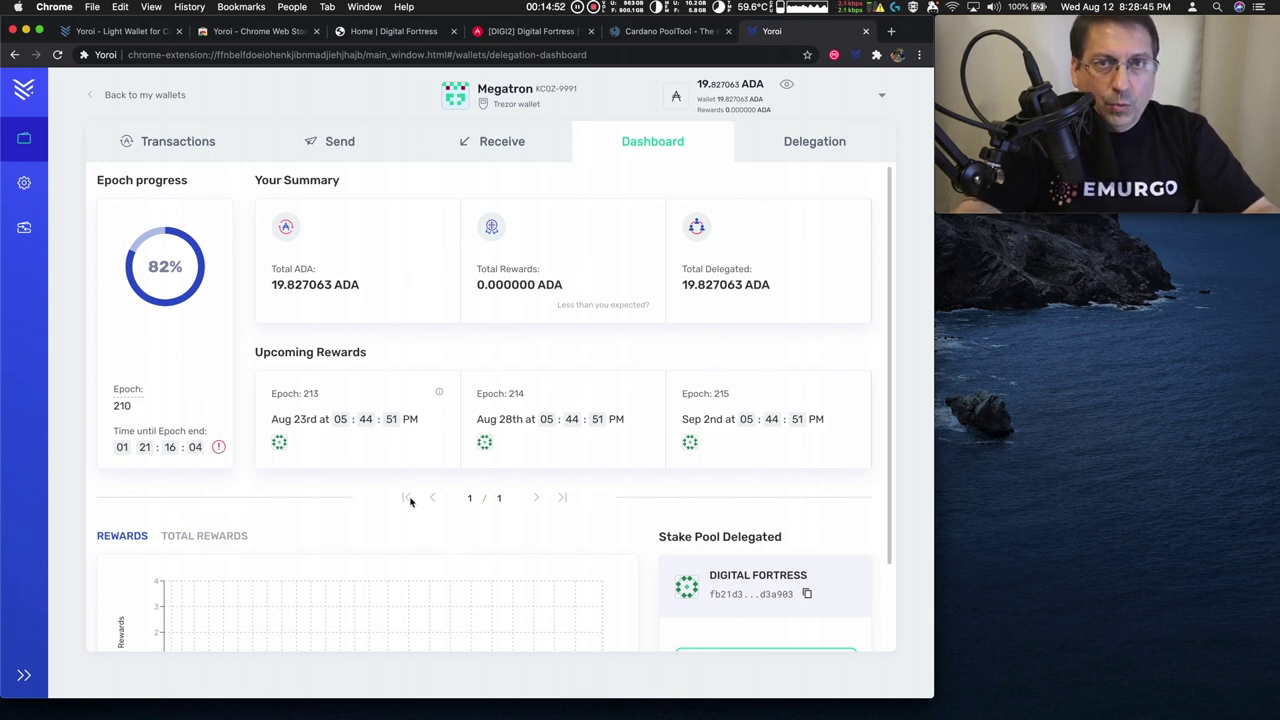
scroll(410, 500, "down", 3)
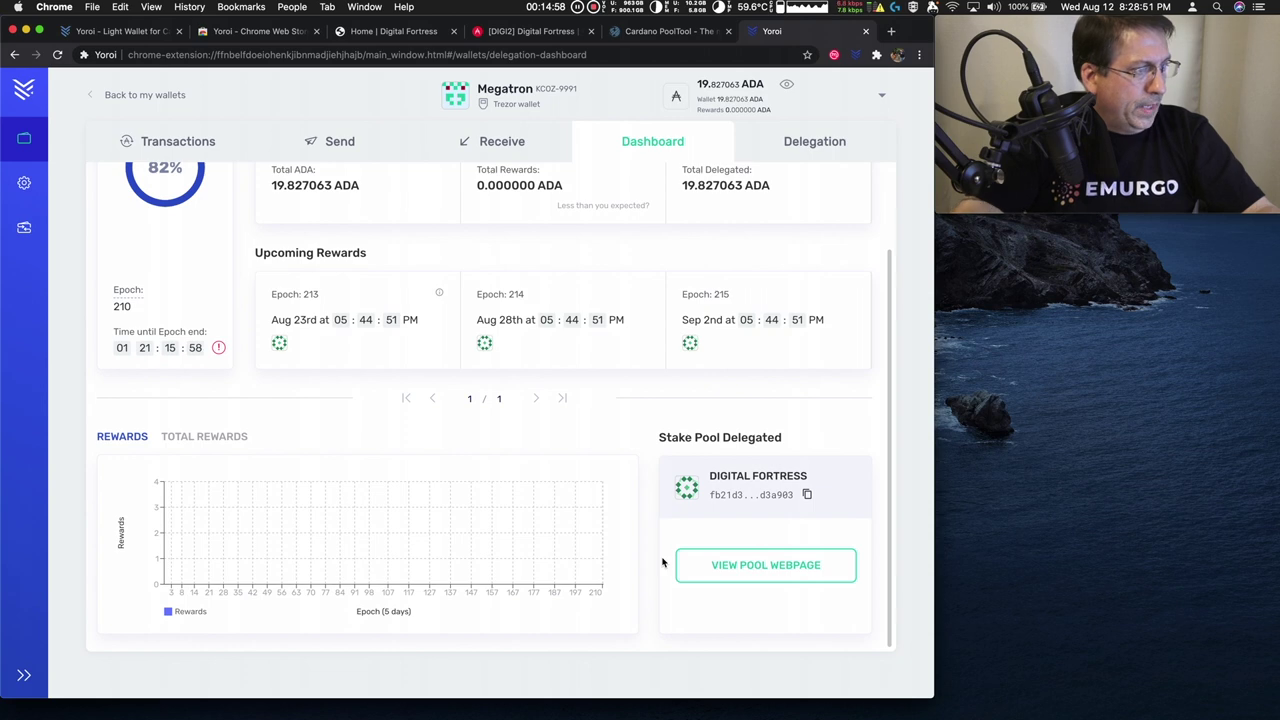
- Copy the DIGI2 pool ID from the Digital Fortress webpage and look it up on ADApools and PoolTool
left_click(760, 566)
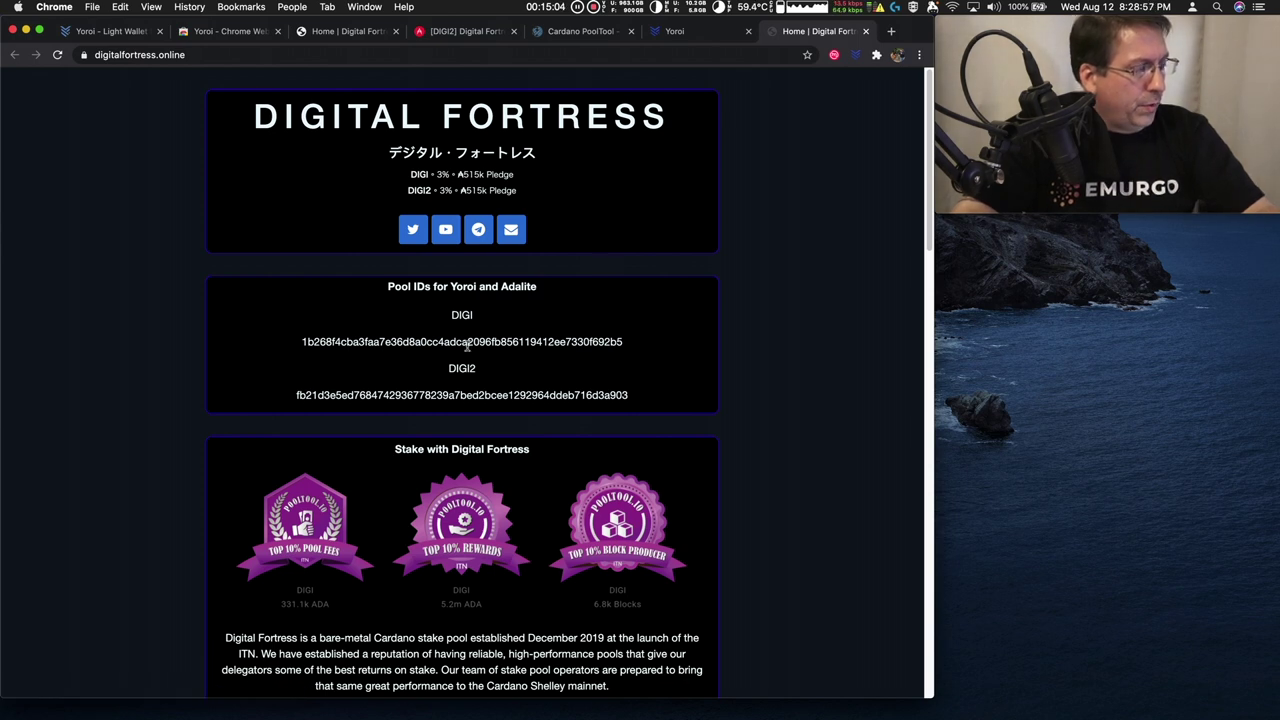
scroll(466, 345, "down", 1)
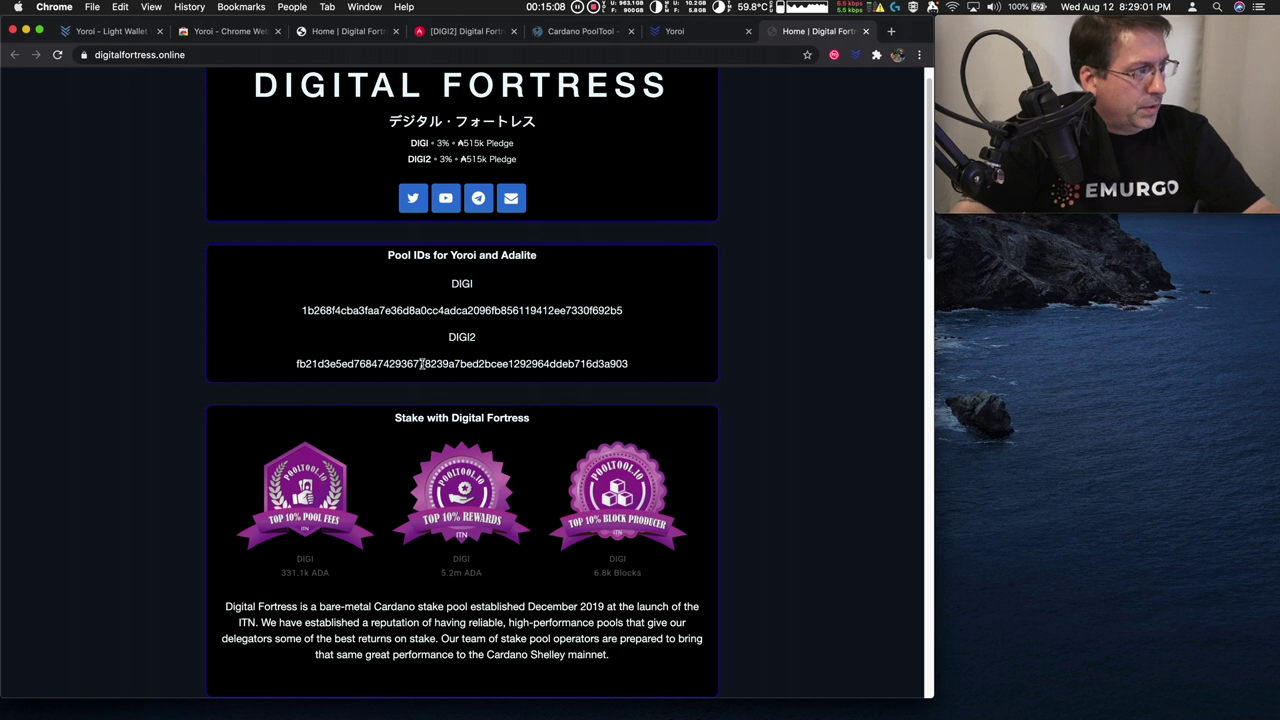
double_click(421, 364)
right_click(421, 364)
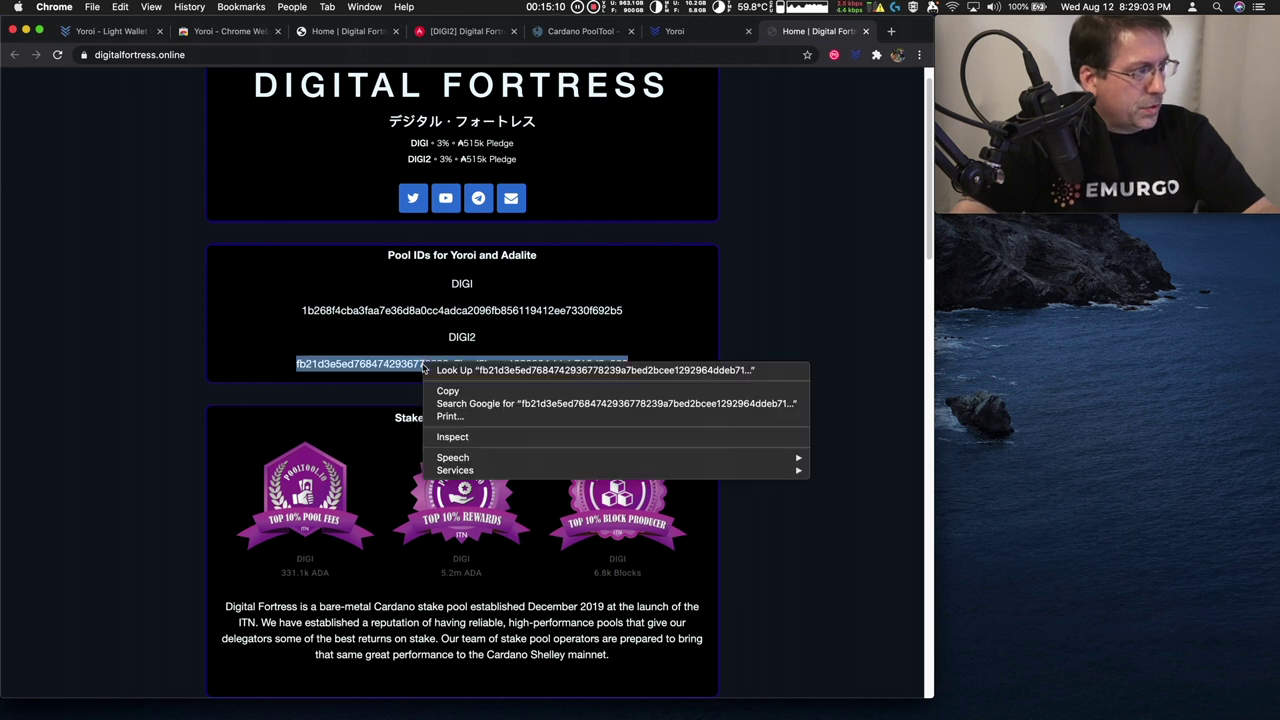
left_click(465, 392)
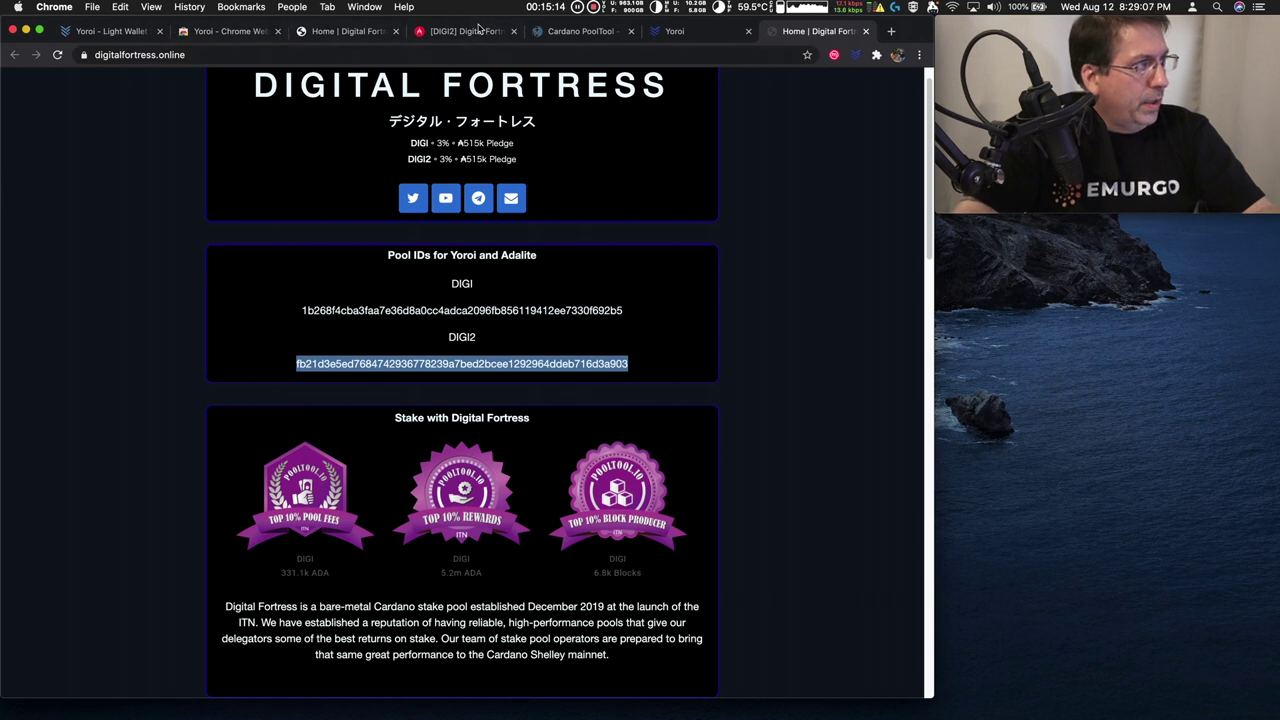
left_click(478, 31)
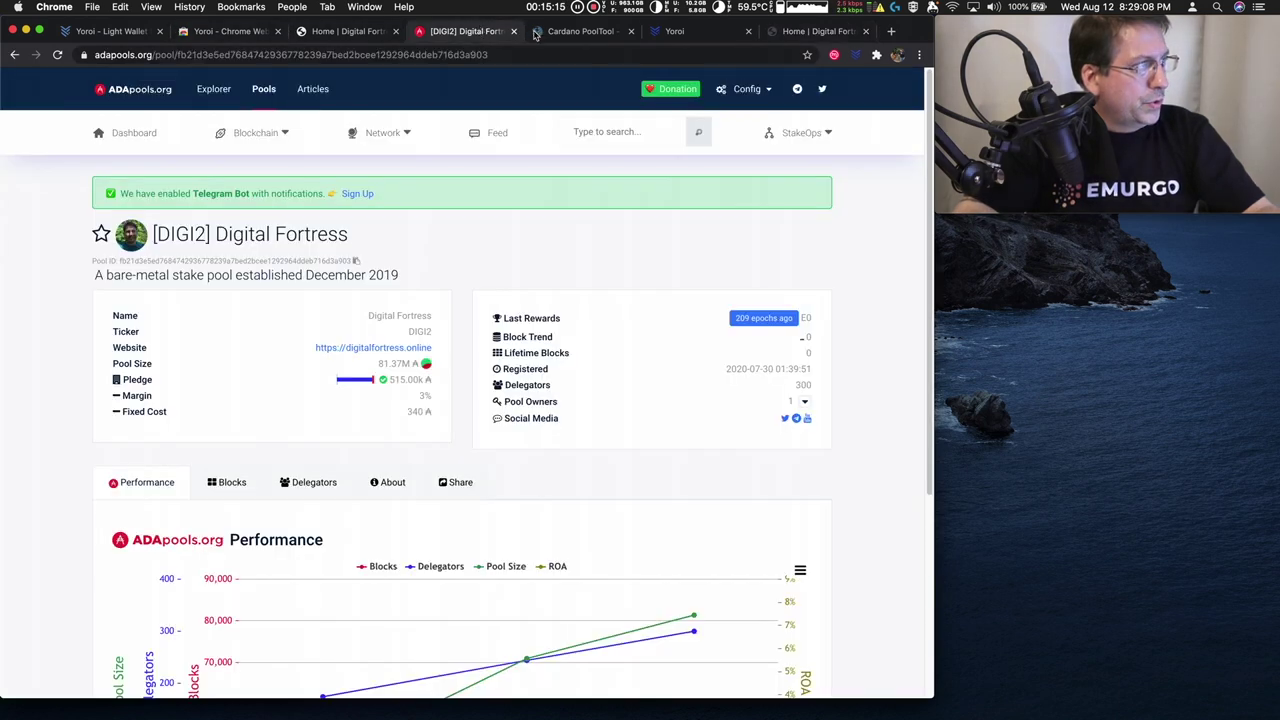
left_click(537, 35)
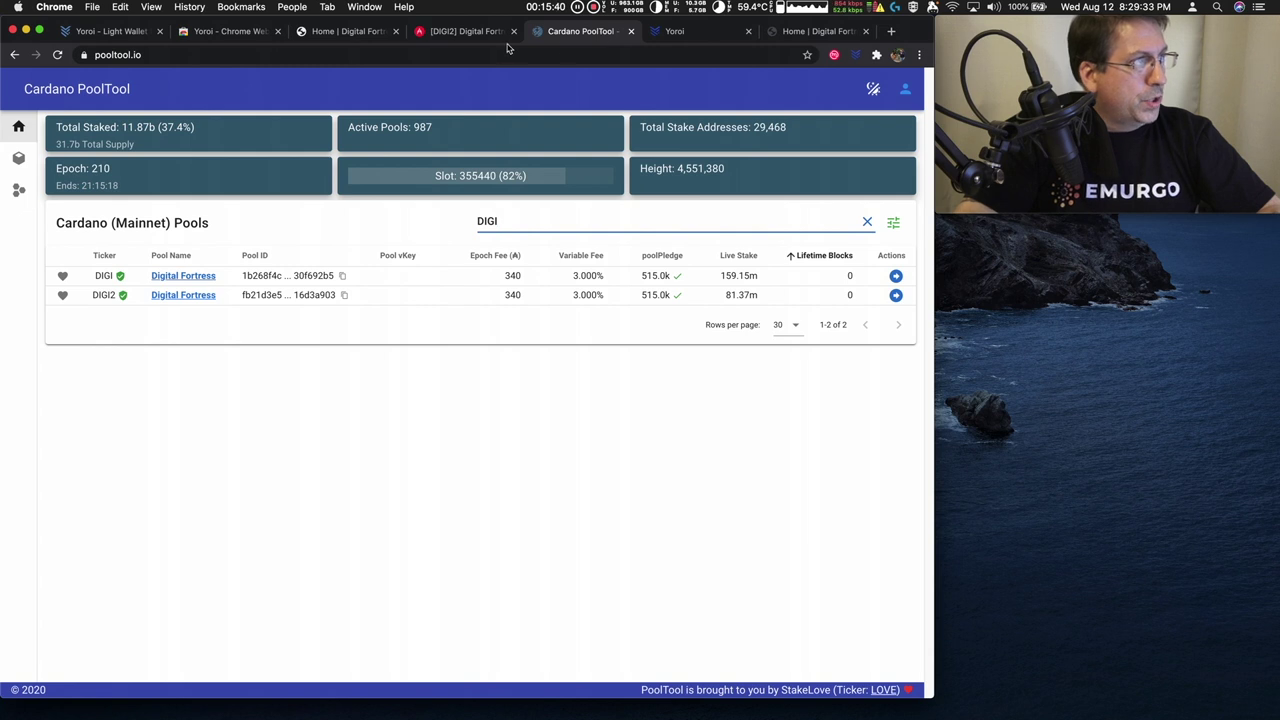
- Return to Yoroi's dashboard and confirm the delegated pool ID matches DIGI2 (fb21d3...d3a903)
left_click(700, 32)
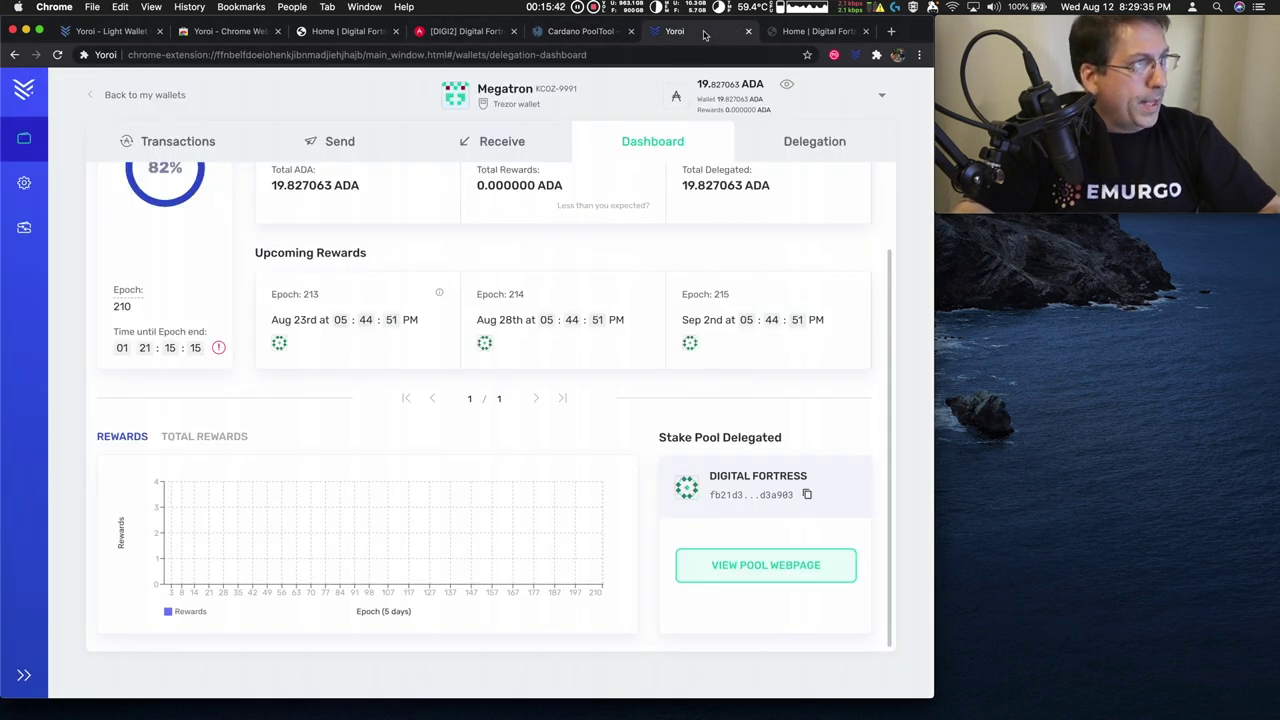
scroll(601, 385, "up", 2)
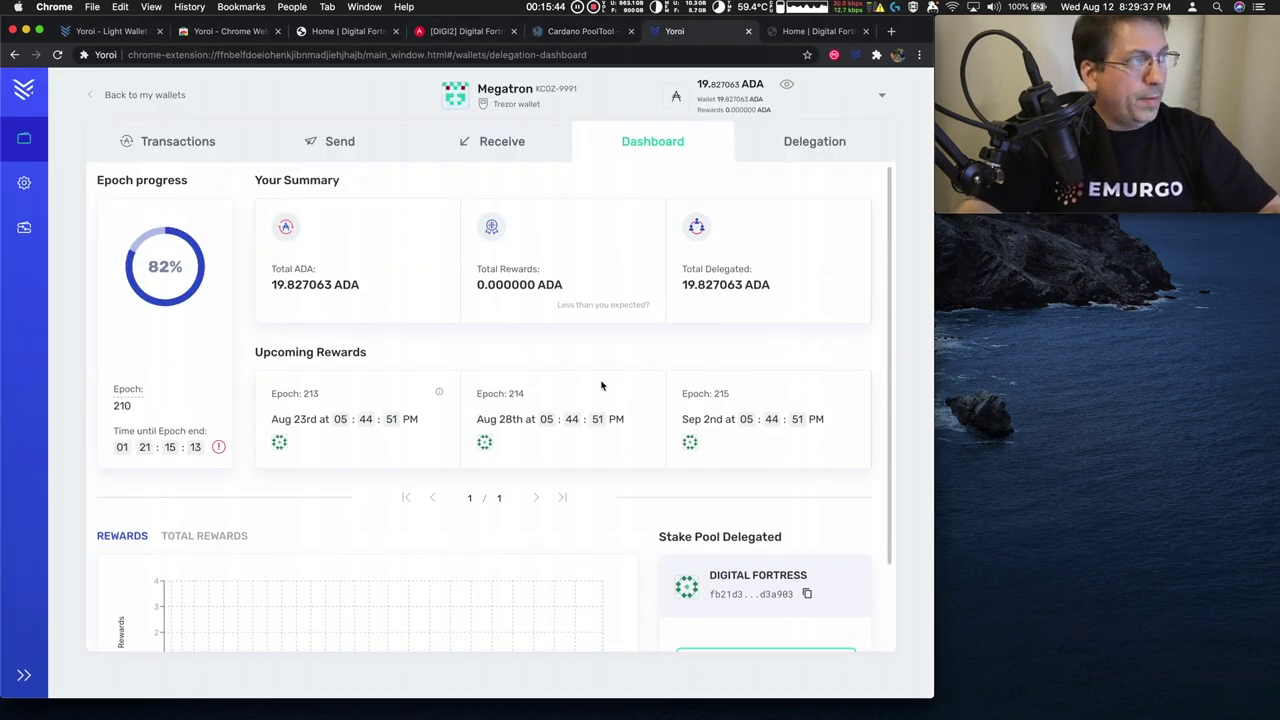